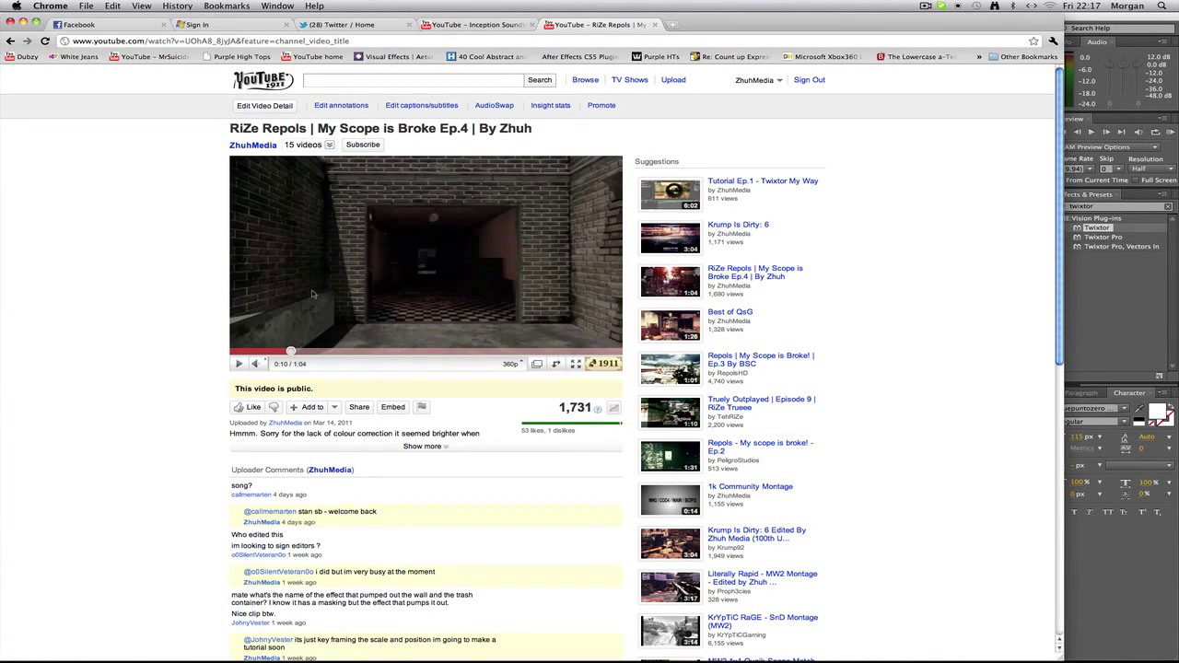
# Mute the My Scope is Broke Ep.4 video and play it from the ten-second mark
pyautogui.click(257, 364)
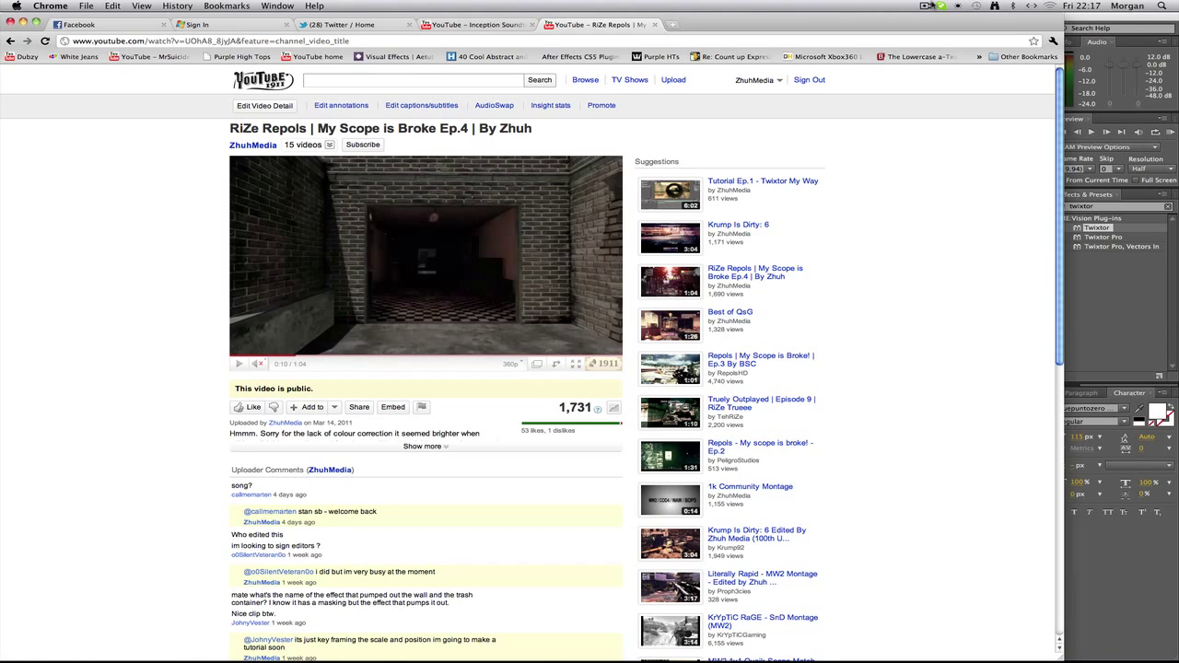
pyautogui.click(416, 236)
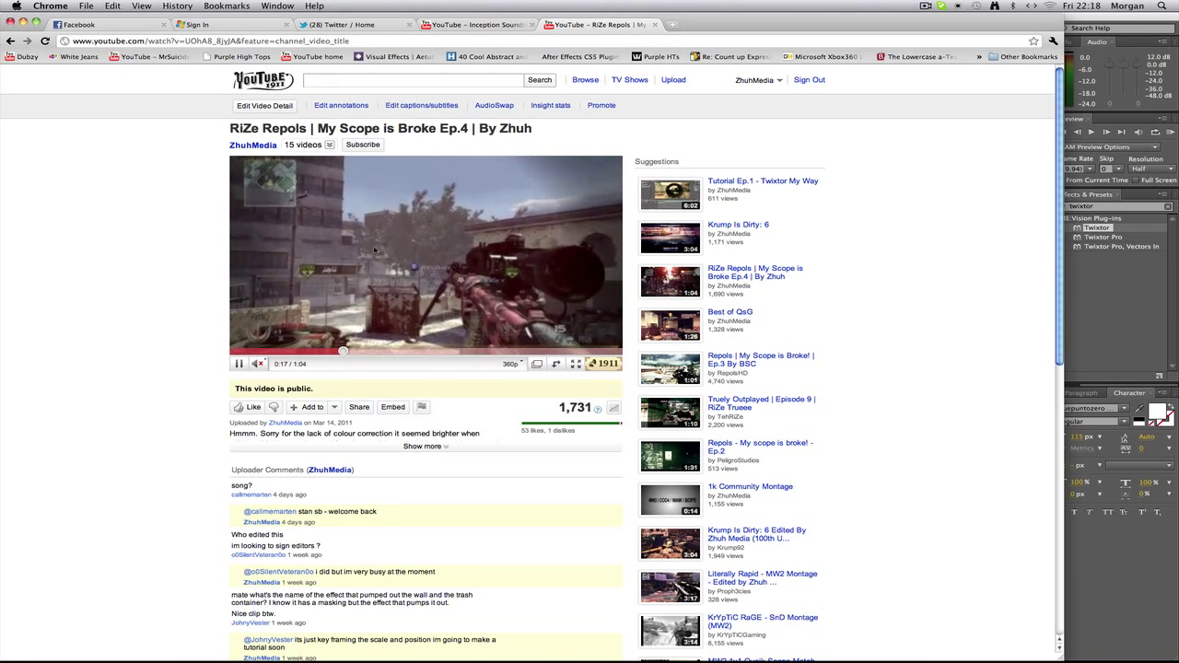
# Switch to After Effects and review the composition settings of Stan SB – Welcome Back
pyautogui.click(1101, 342)
pyautogui.moveTo(433, 408); pyautogui.dragTo(330, 407)
pyautogui.click(172, 5)
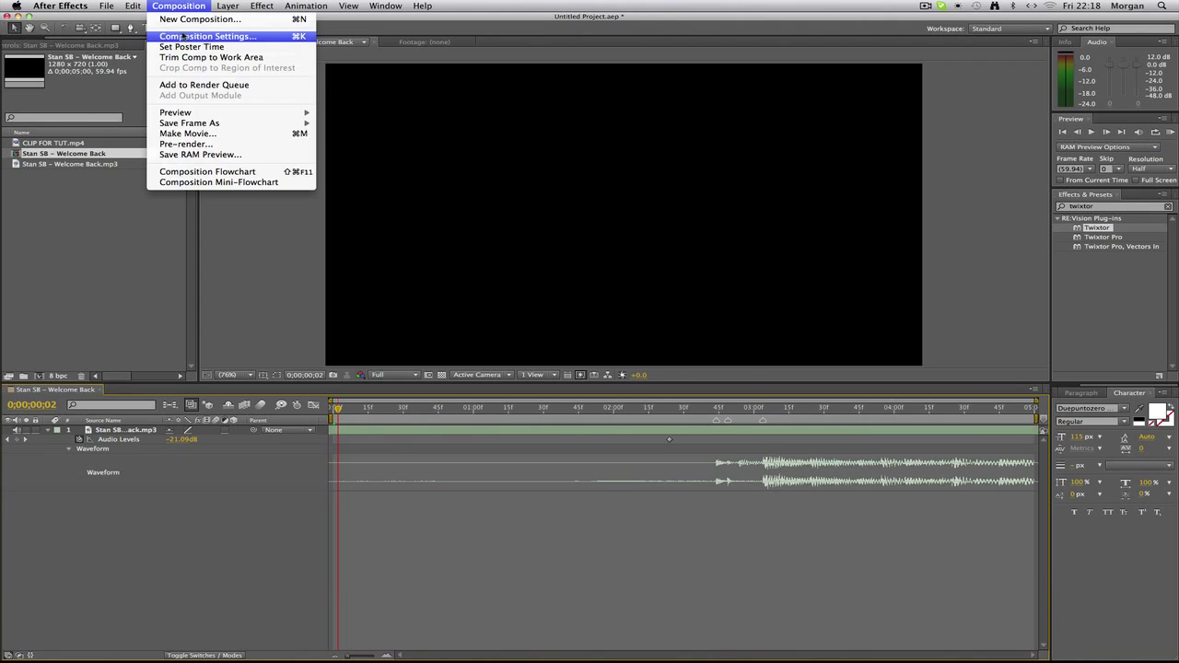
pyautogui.click(183, 39)
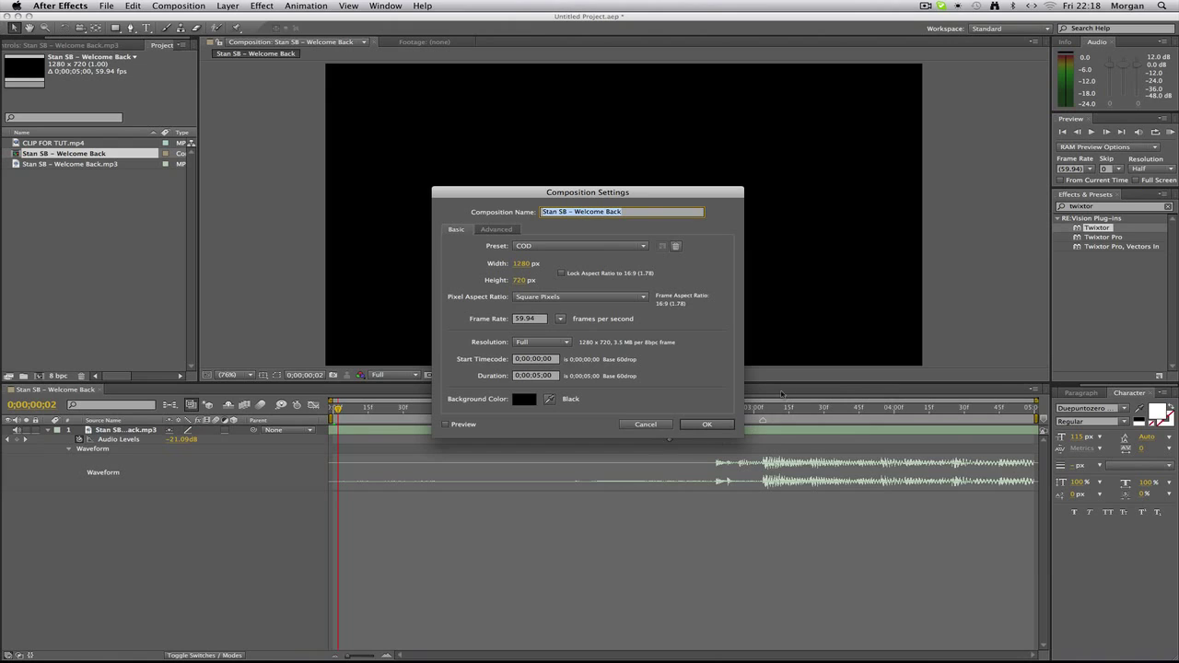
pyautogui.click(706, 425)
# Play and scrub the music layer around its beat markers, ending back at the start of the composition
pyautogui.press('space')
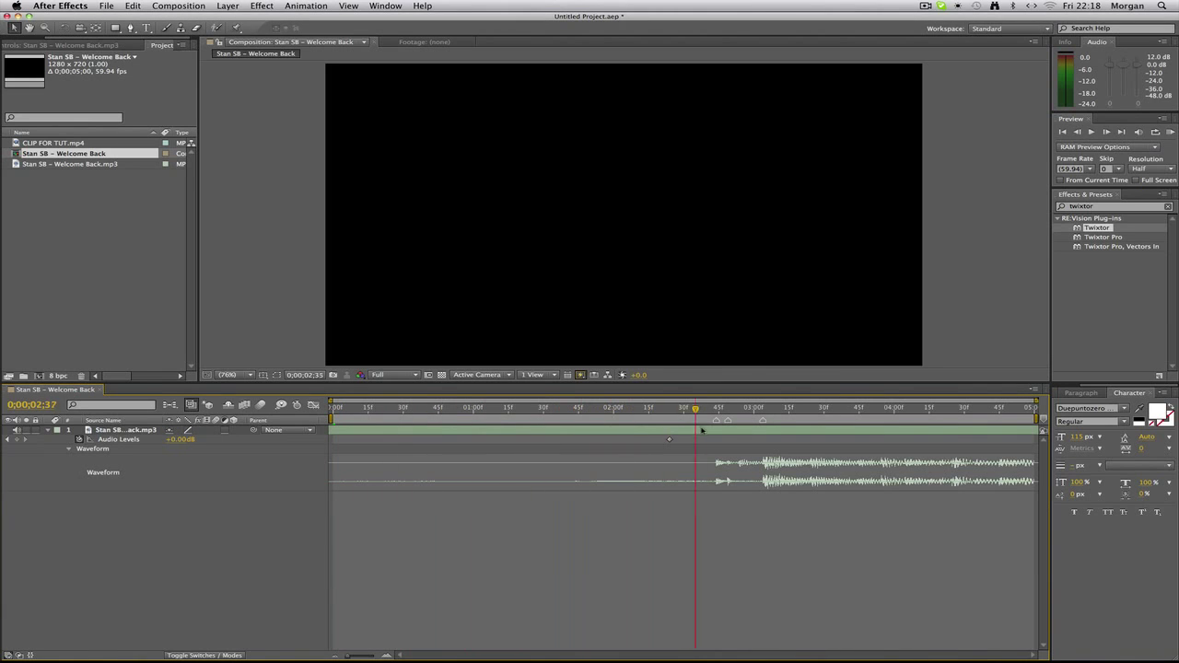
pyautogui.moveTo(709, 430); pyautogui.dragTo(718, 425)
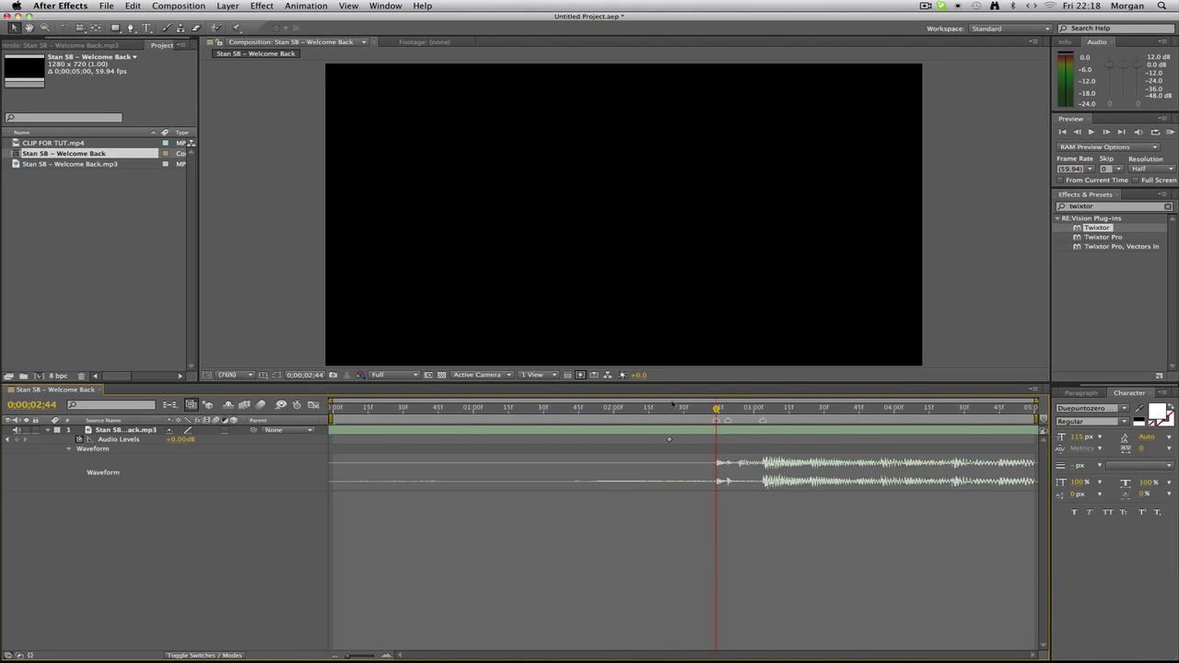
pyautogui.click(623, 408)
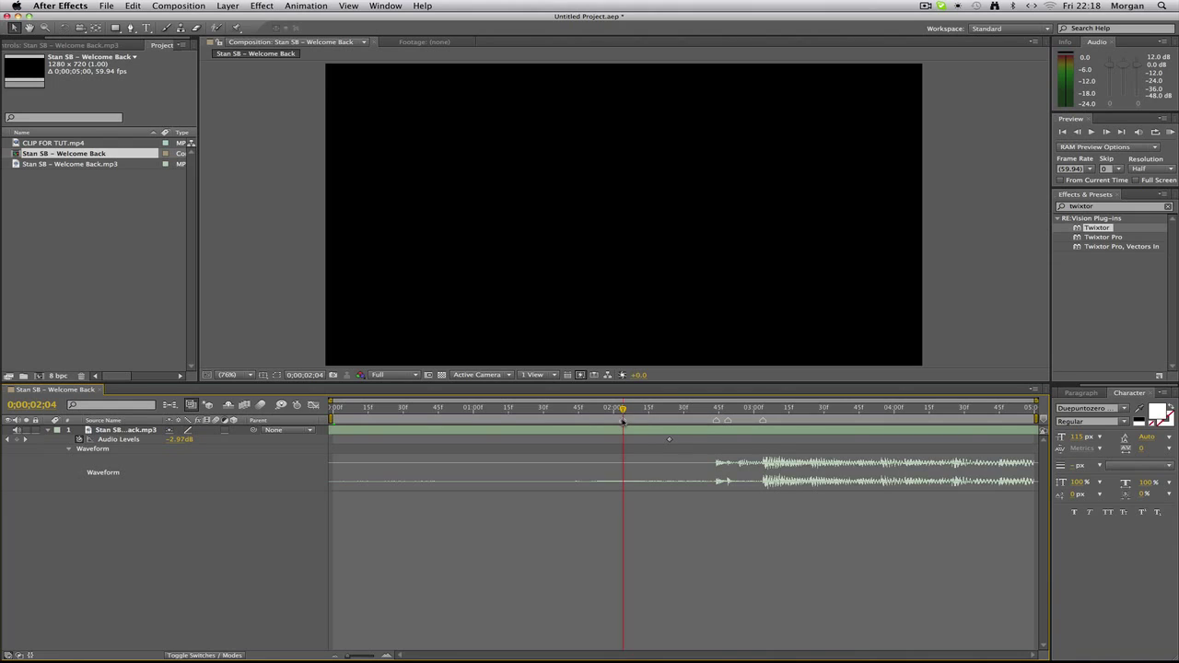
pyautogui.moveTo(623, 418); pyautogui.dragTo(572, 433)
pyautogui.click(608, 434)
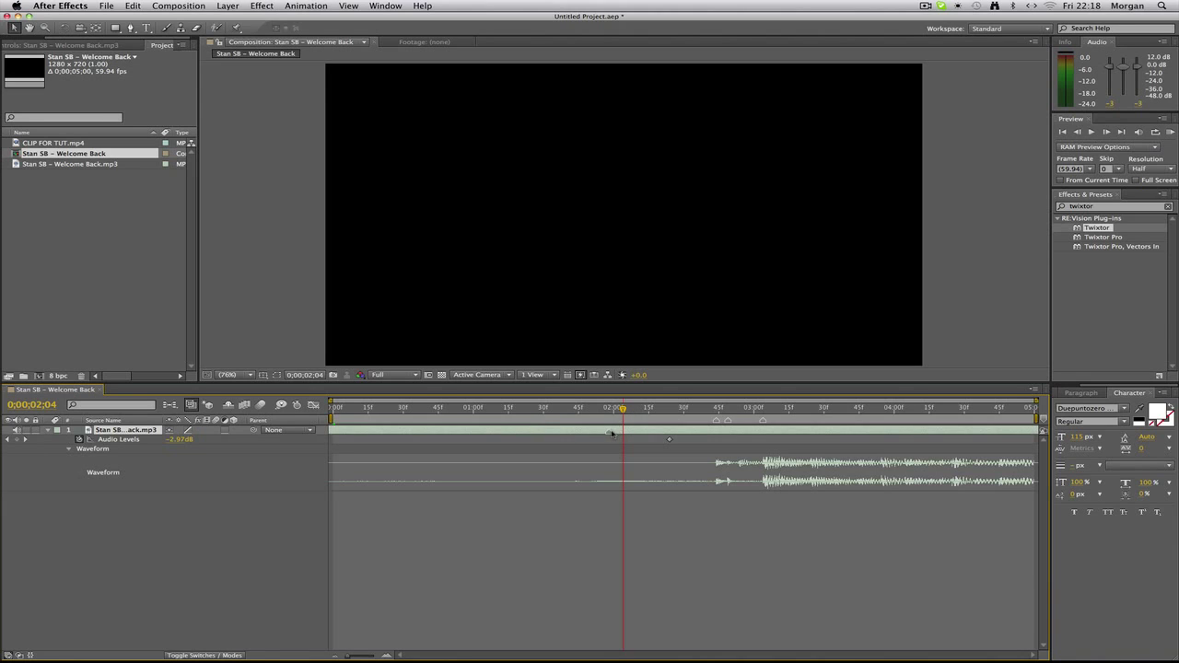
pyautogui.moveTo(624, 408); pyautogui.dragTo(694, 414)
pyautogui.moveTo(629, 433); pyautogui.dragTo(214, 419)
# Create a new 1280 x 720, 59.94 fps composition with a duration of three seconds
pyautogui.click(195, 6)
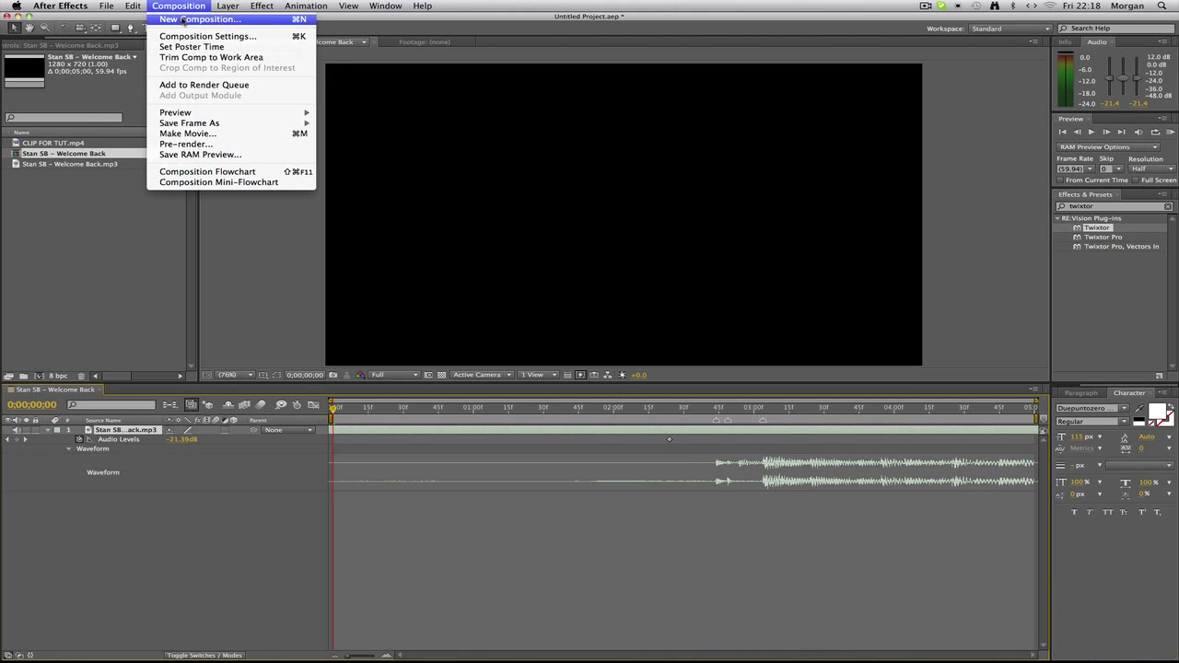
pyautogui.click(189, 18)
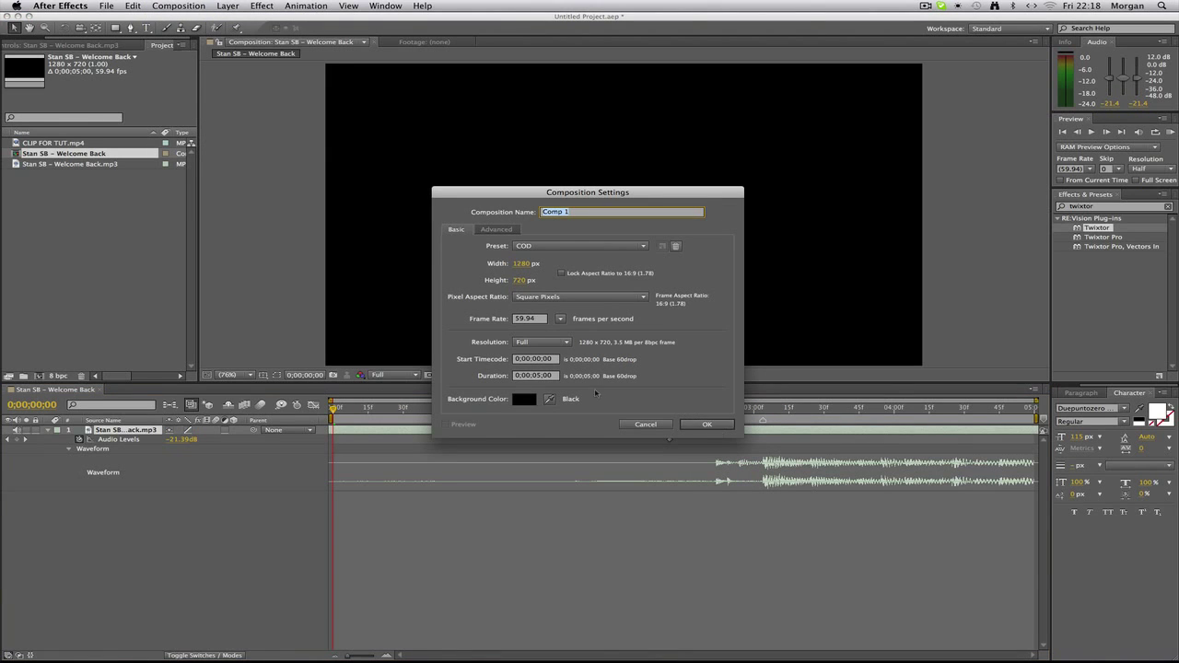
pyautogui.click(541, 376)
pyautogui.press('Return')
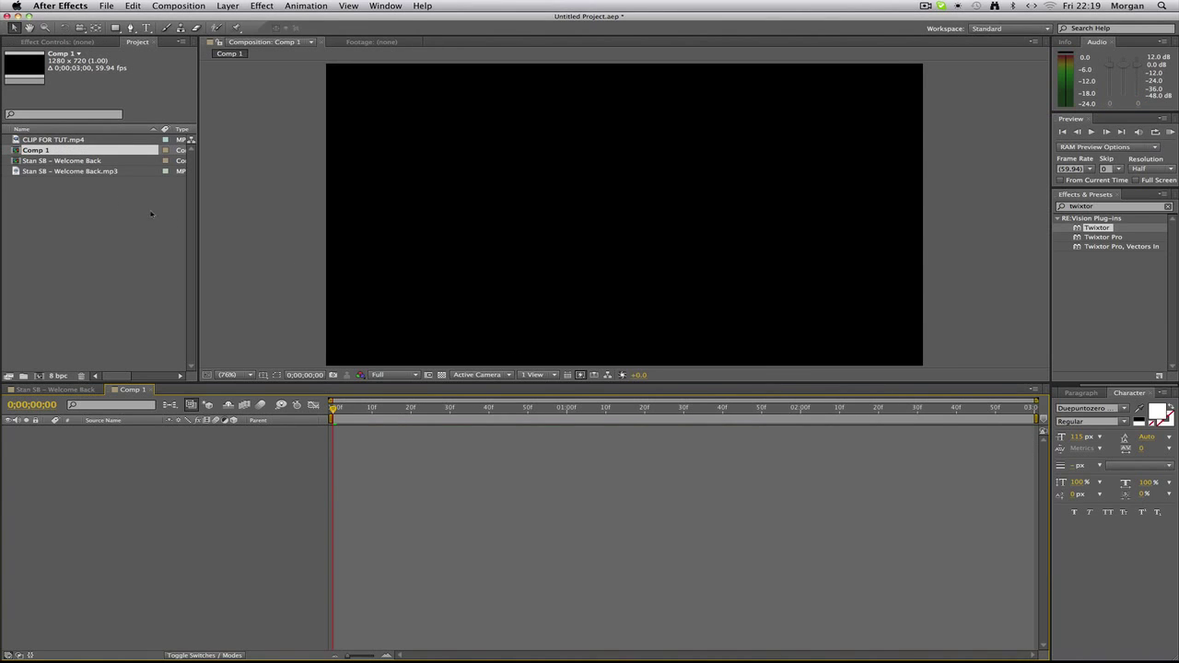
# Add CLIP FOR TUT.mp4 to Comp 1, slide it to the Intervention rifle view at the start, and remove the earlier footage
pyautogui.click(82, 171)
pyautogui.moveTo(48, 142); pyautogui.dragTo(810, 428)
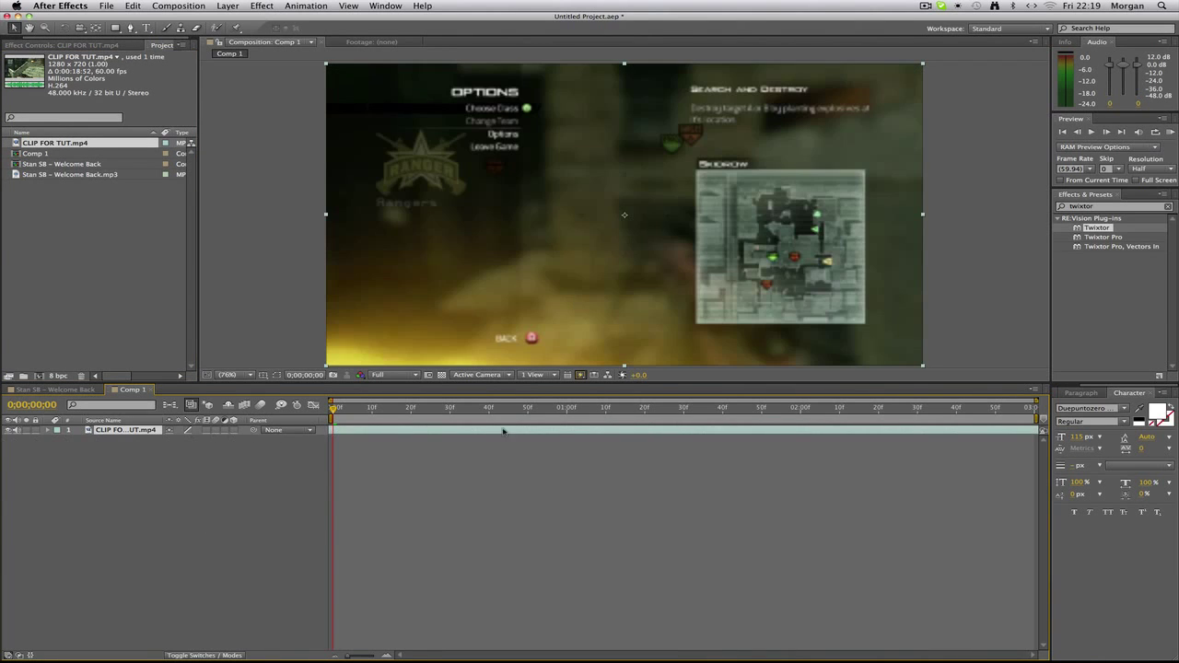
pyautogui.moveTo(726, 429); pyautogui.dragTo(427, 436)
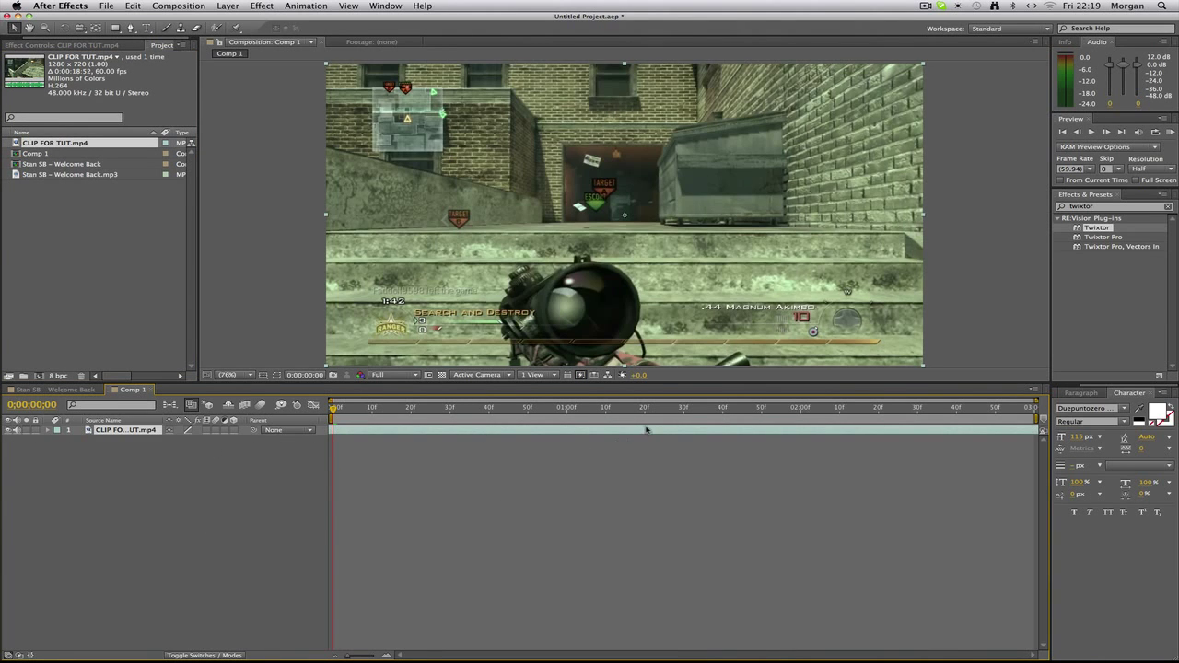
pyautogui.moveTo(646, 429); pyautogui.dragTo(494, 431)
pyautogui.press('super+d')
pyautogui.click(136, 445)
pyautogui.click(134, 440)
pyautogui.press('Delete')
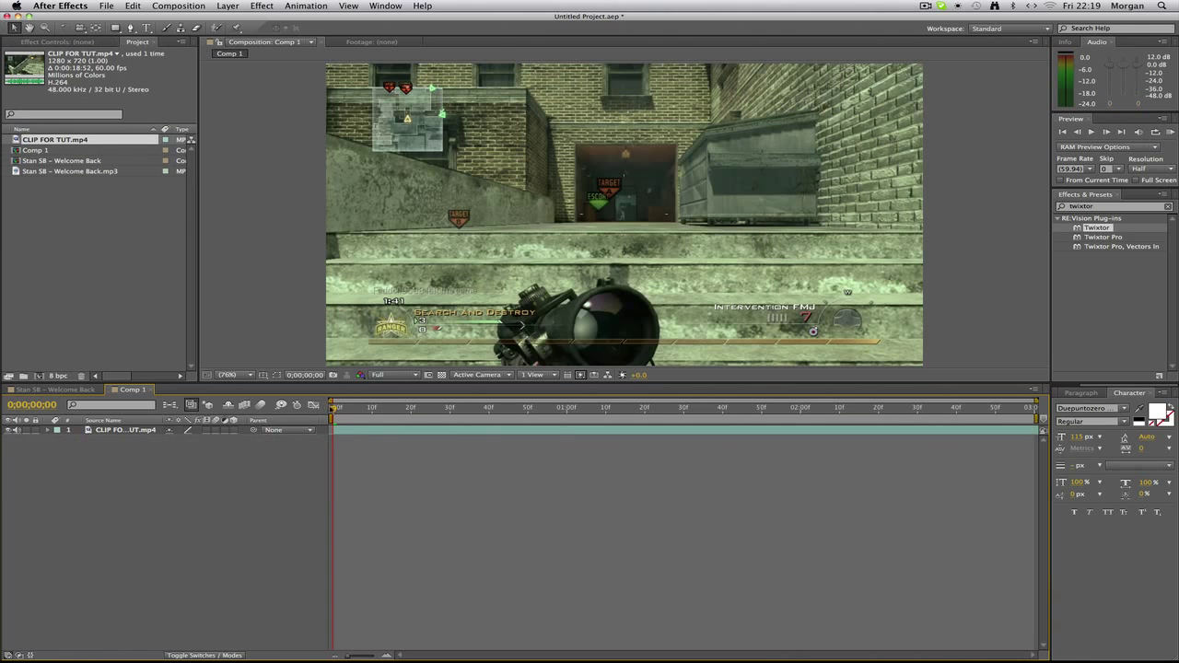
# Split the gameplay clip at 0;00;00;03 and delete the remainder
pyautogui.click(339, 408)
pyautogui.click(335, 408)
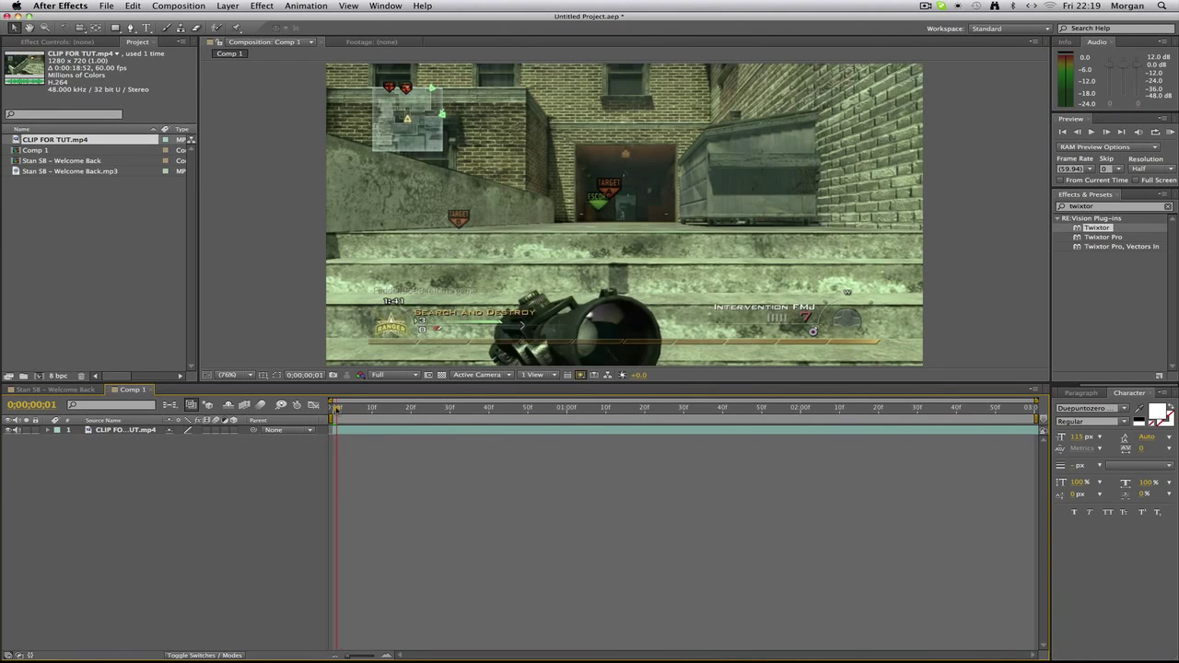
pyautogui.moveTo(345, 432)
pyautogui.mouseDown()
pyautogui.moveTo(332, 430)
pyautogui.moveTo(331, 412)
pyautogui.moveTo(346, 415)
pyautogui.mouseUp()
pyautogui.press('super+d')
pyautogui.press('Delete')
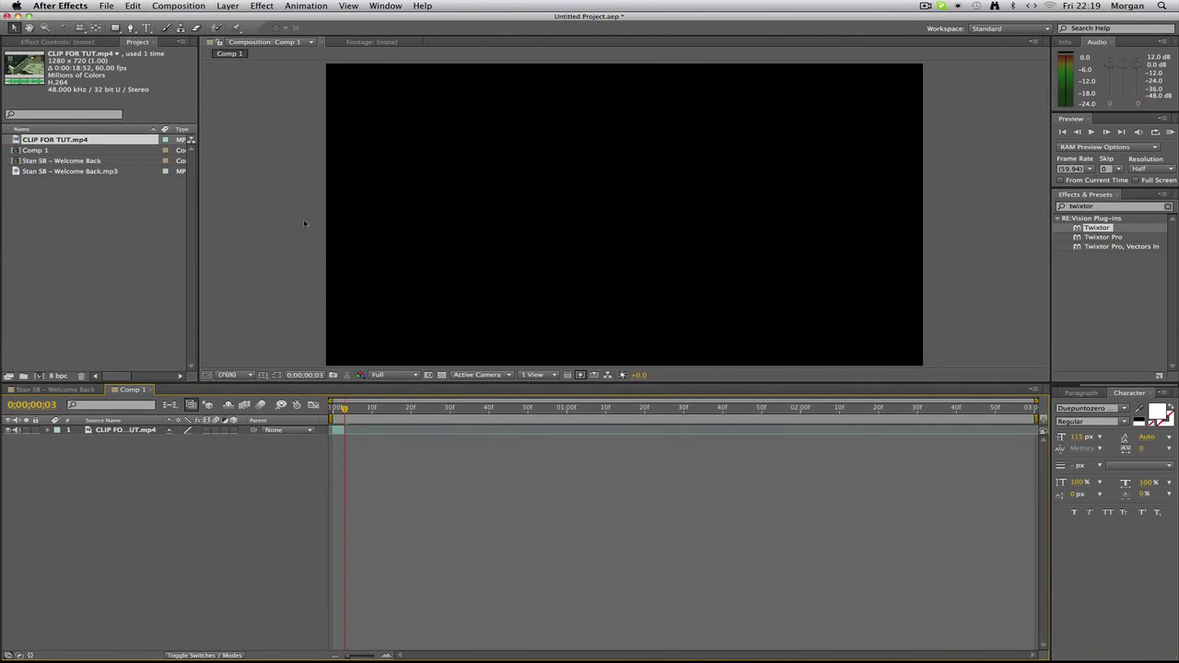
# Create another composition with the same settings and place Comp 1 in it as a layer
pyautogui.click(179, 6)
pyautogui.click(177, 20)
pyautogui.press('Return')
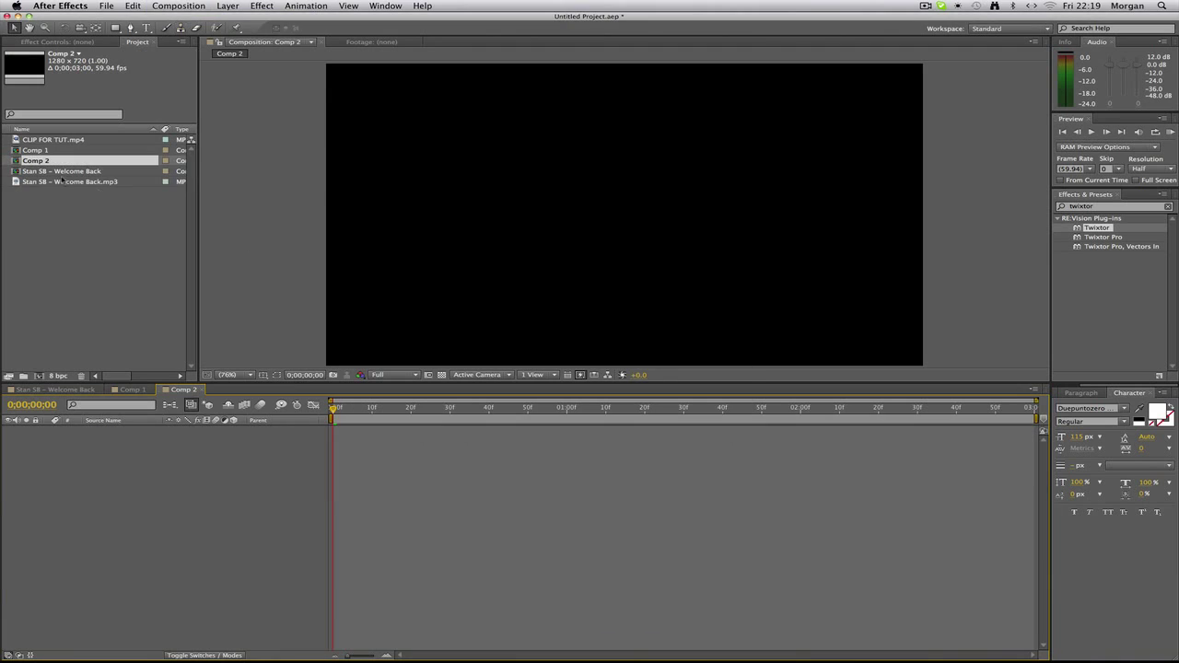
pyautogui.moveTo(34, 150); pyautogui.dragTo(160, 527)
pyautogui.press('End')
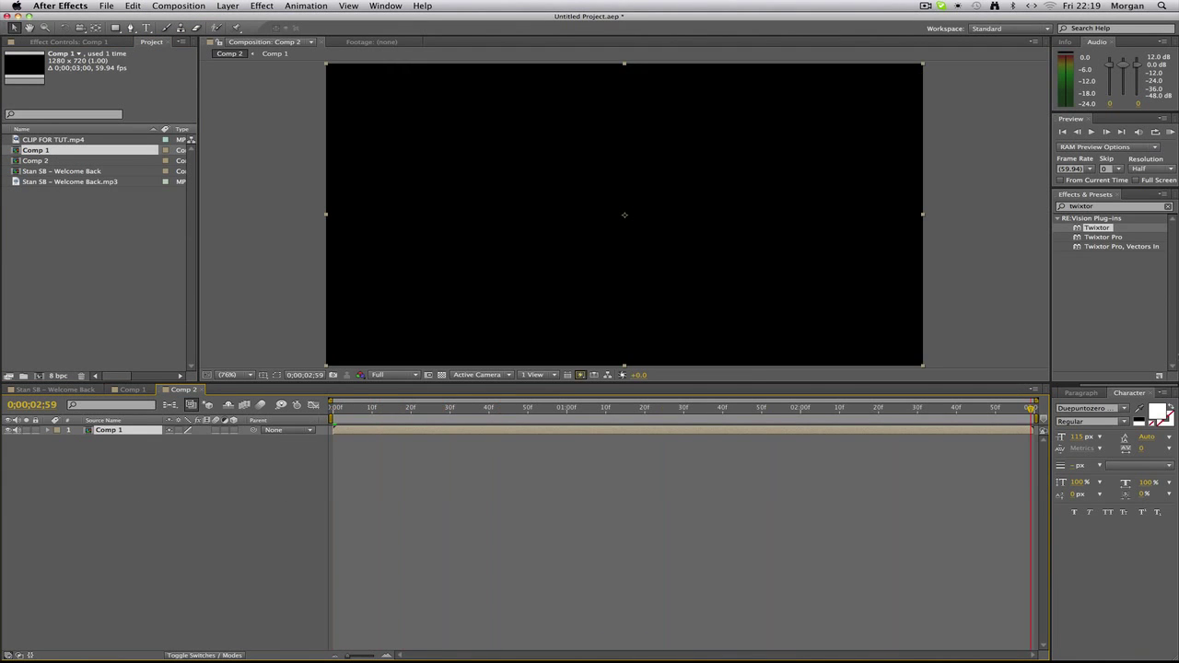
# Apply Twixtor to the Comp 1 layer with an input frame rate of 59.97 and a speed of 2%
pyautogui.moveTo(1094, 227); pyautogui.dragTo(879, 217)
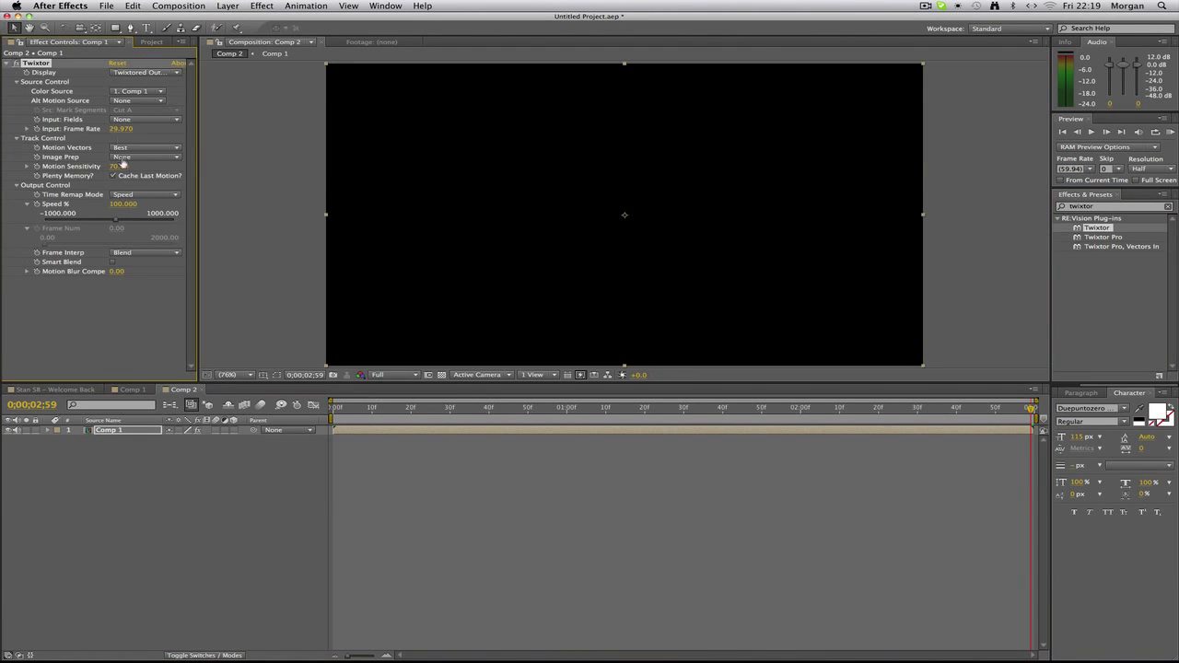
pyautogui.click(122, 129)
pyautogui.write('59.97')
pyautogui.press('Return')
pyautogui.click(123, 204)
pyautogui.write('3')
pyautogui.press('Return')
pyautogui.click(127, 204)
pyautogui.write('2')
pyautogui.press('Return')
# Lengthen the gameplay clip in Comp 1 to about five frames and scrub the slowed footage in Comp 2
pyautogui.click(132, 389)
pyautogui.click(340, 431)
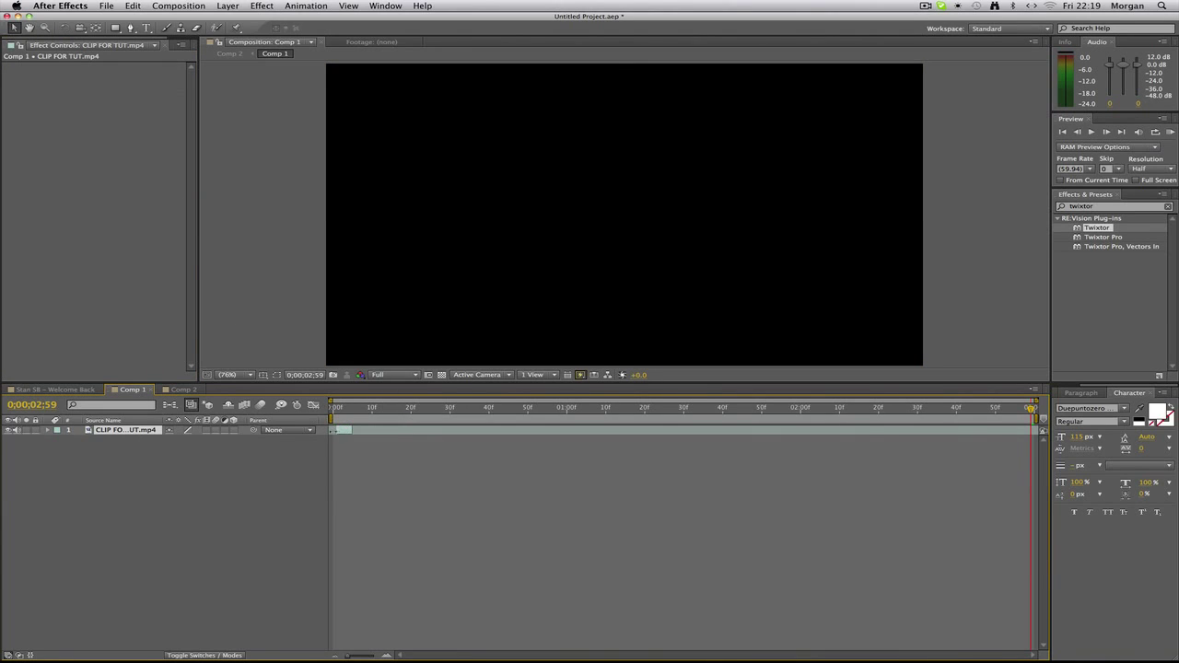
pyautogui.click(168, 389)
pyautogui.moveTo(355, 411); pyautogui.dragTo(821, 434)
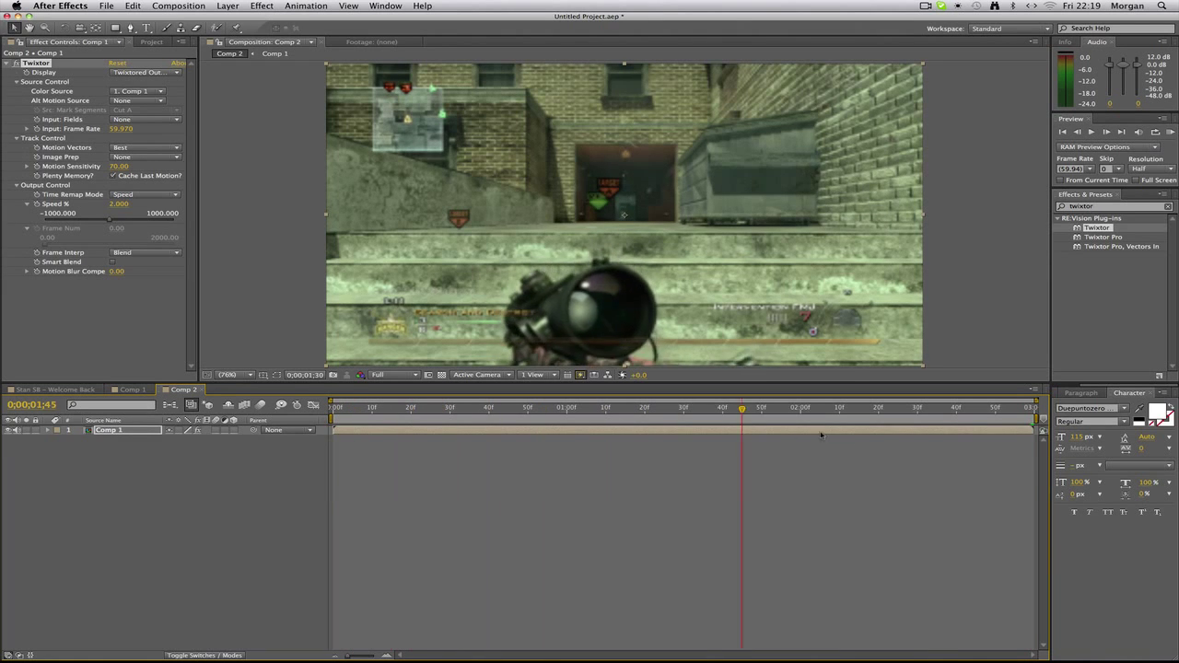
# Try a Twixtor speed of 3%, return it to 2%, and preview the slow motion
pyautogui.click(117, 206)
pyautogui.write('3')
pyautogui.press('Return')
pyautogui.click(116, 206)
pyautogui.write('2')
pyautogui.press('Return')
pyautogui.press('space')
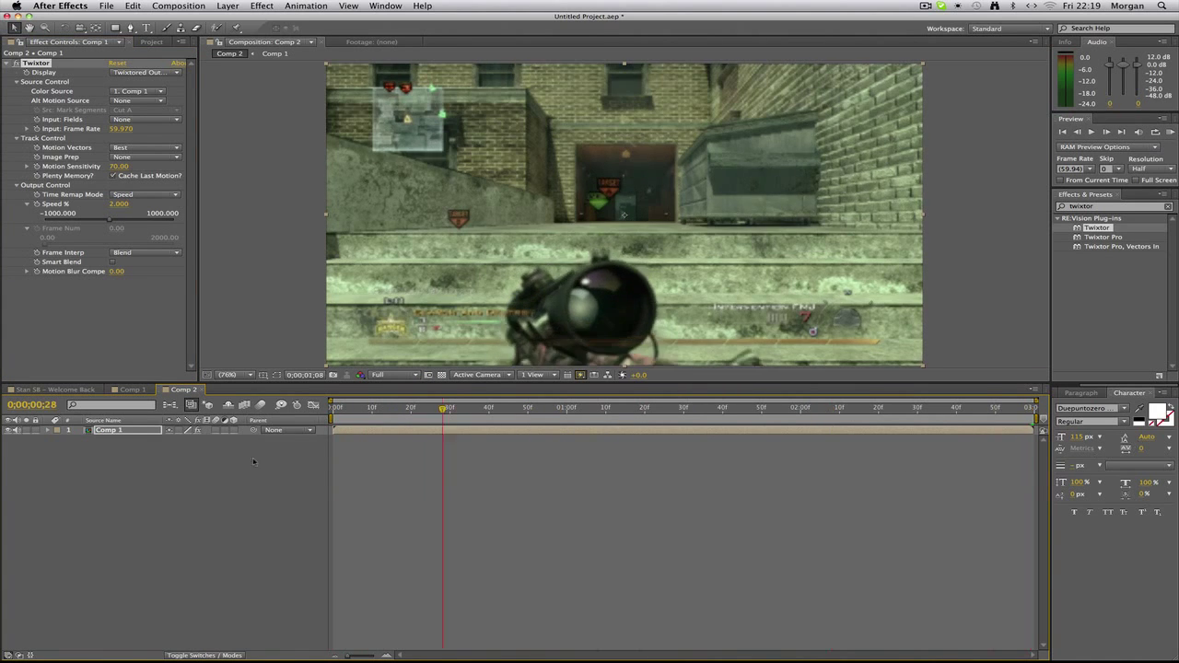
# Add Comp 2 above the music layer in the Stan SB – Welcome Back composition
pyautogui.click(55, 389)
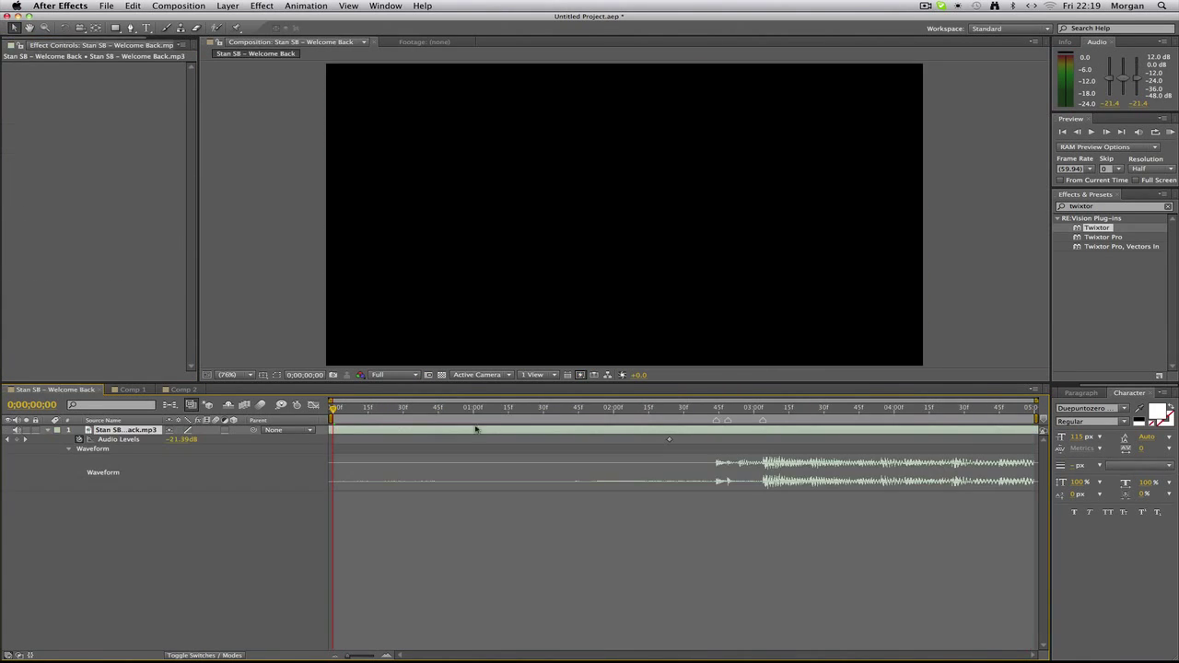
pyautogui.moveTo(134, 38); pyautogui.dragTo(184, 37)
pyautogui.click(153, 45)
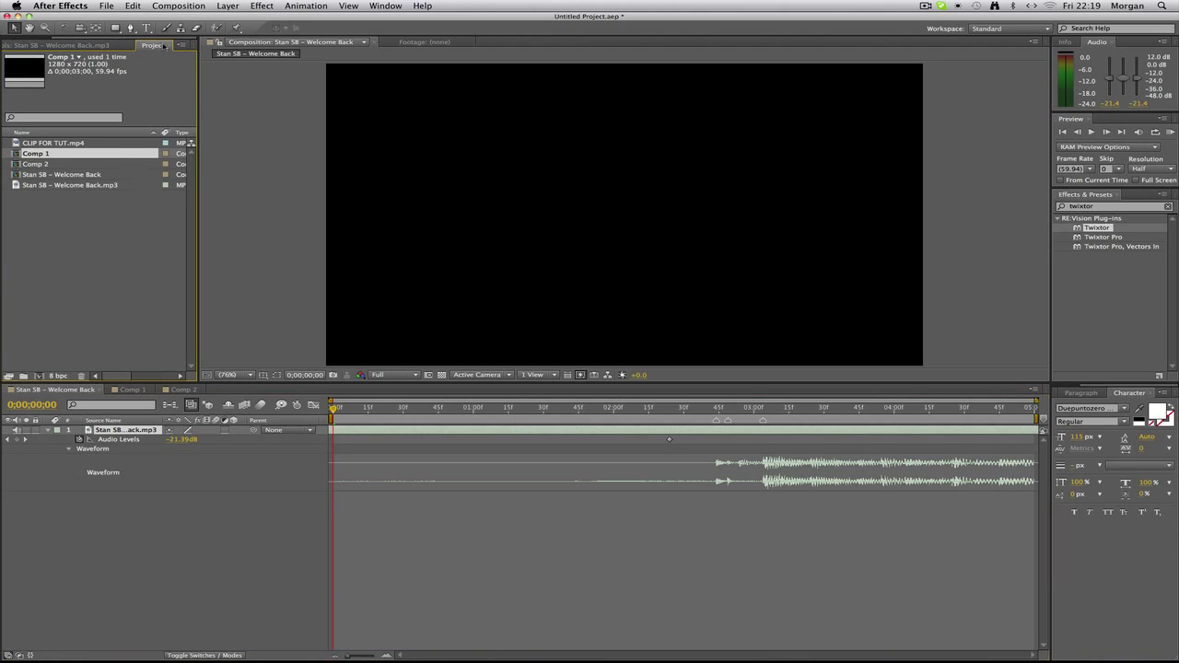
pyautogui.click(30, 164)
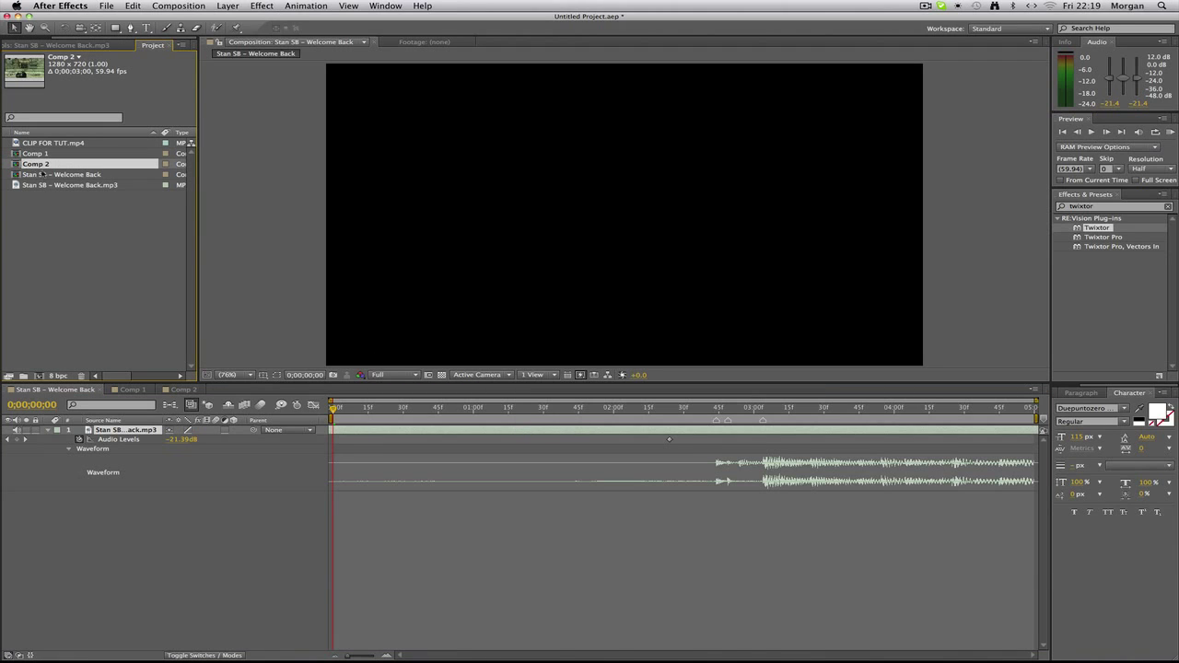
pyautogui.moveTo(20, 166); pyautogui.dragTo(333, 428)
pyautogui.moveTo(22, 161); pyautogui.dragTo(572, 438)
# Try moving the music layer earlier, undo the shift, and check the beat at 0;00;02;44
pyautogui.moveTo(539, 441); pyautogui.dragTo(513, 444)
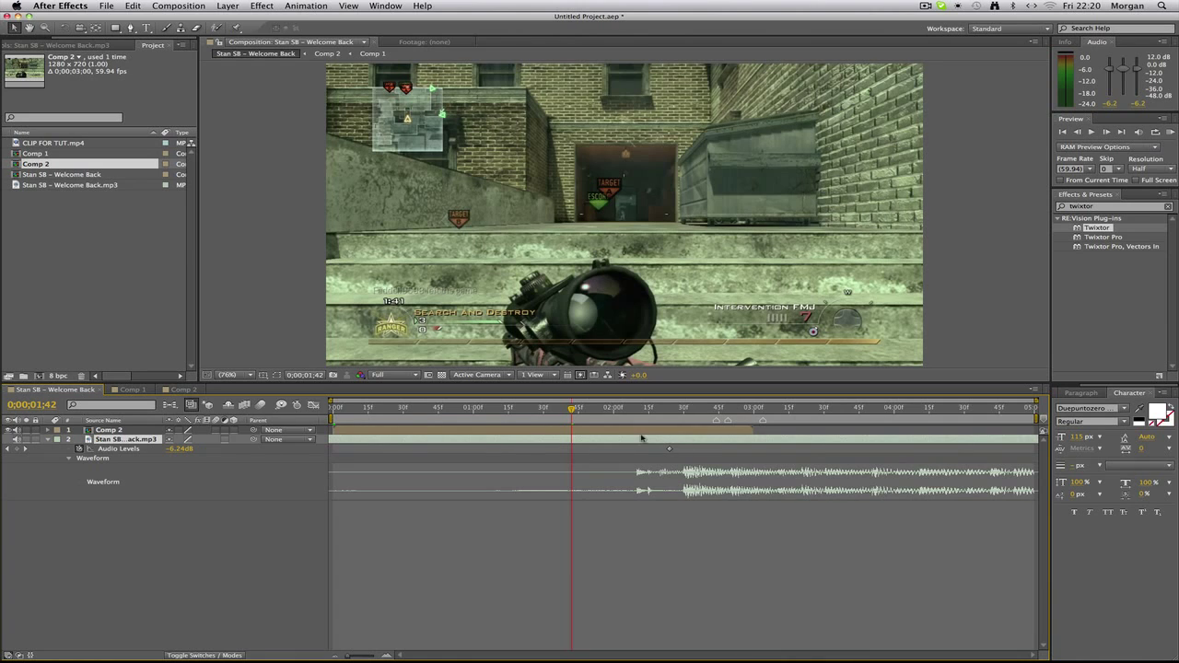
pyautogui.press('super+z')
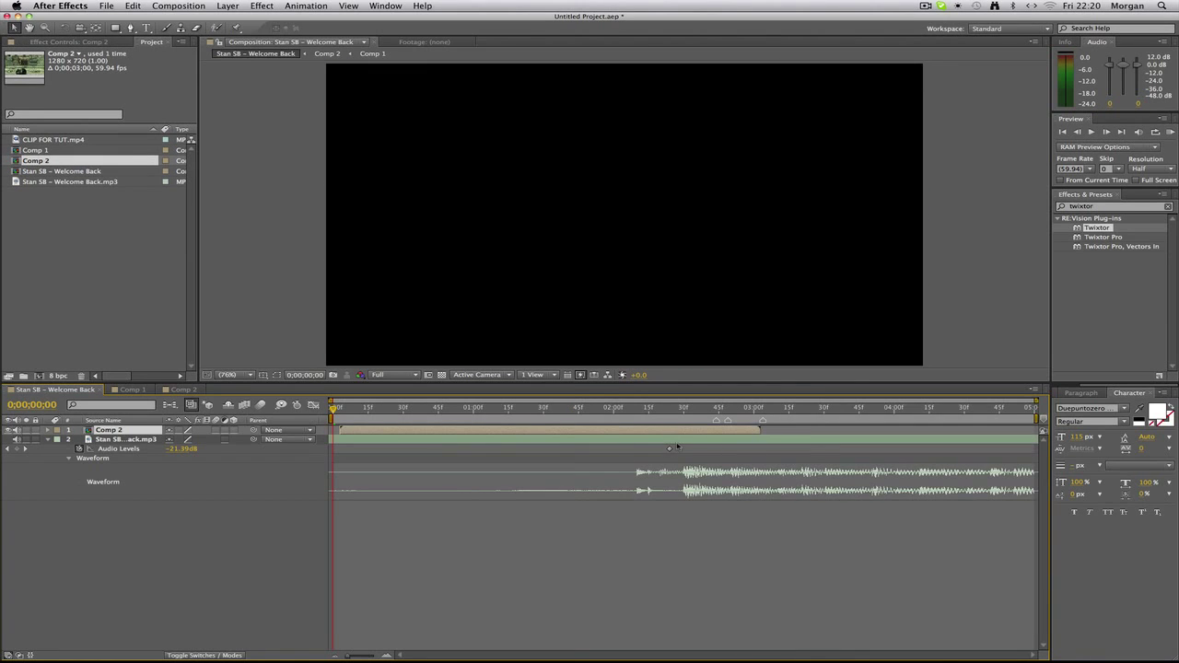
pyautogui.moveTo(708, 408); pyautogui.dragTo(717, 409)
pyautogui.moveTo(610, 448)
pyautogui.mouseDown()
pyautogui.moveTo(646, 444)
pyautogui.moveTo(610, 440)
pyautogui.mouseUp()
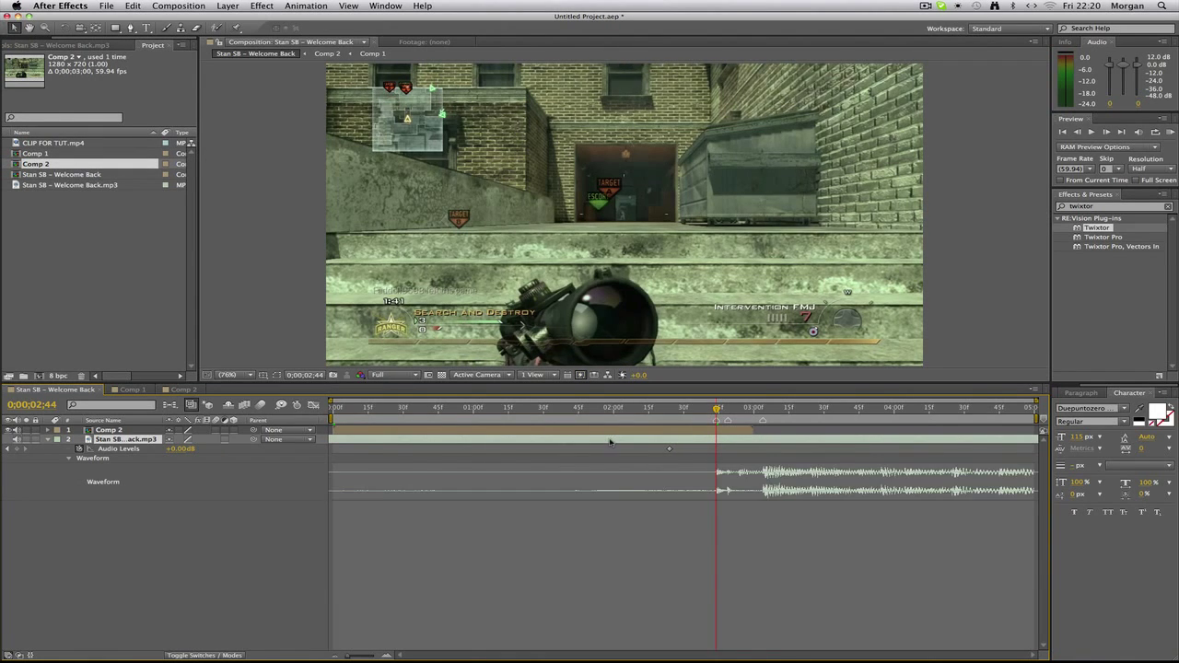
# Move the Comp 2 layer to start at about 0;00;01;23, begin the work area there, and trim the composition to it
pyautogui.moveTo(418, 429); pyautogui.dragTo(611, 437)
pyautogui.moveTo(331, 419); pyautogui.dragTo(527, 419)
pyautogui.moveTo(331, 400); pyautogui.dragTo(715, 442)
pyautogui.rightClick(635, 422)
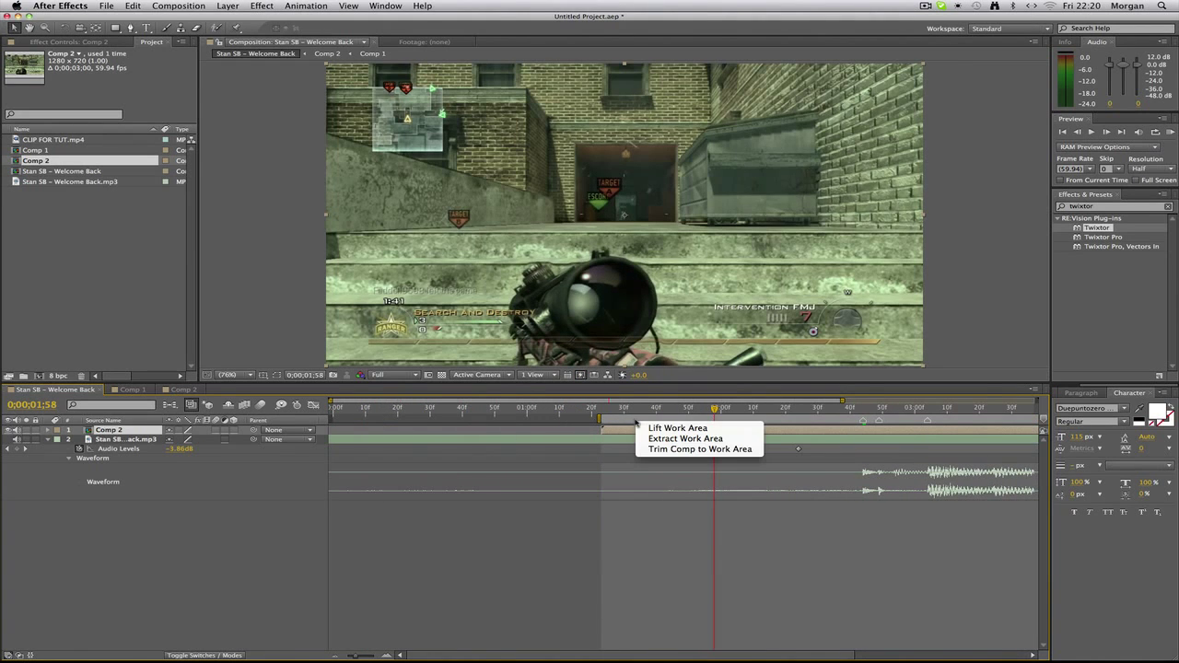
pyautogui.click(684, 449)
# Preview the trimmed composition with its music and park the current time on the first beat marker at 0;00;01;21
pyautogui.click(359, 410)
pyautogui.press('space')
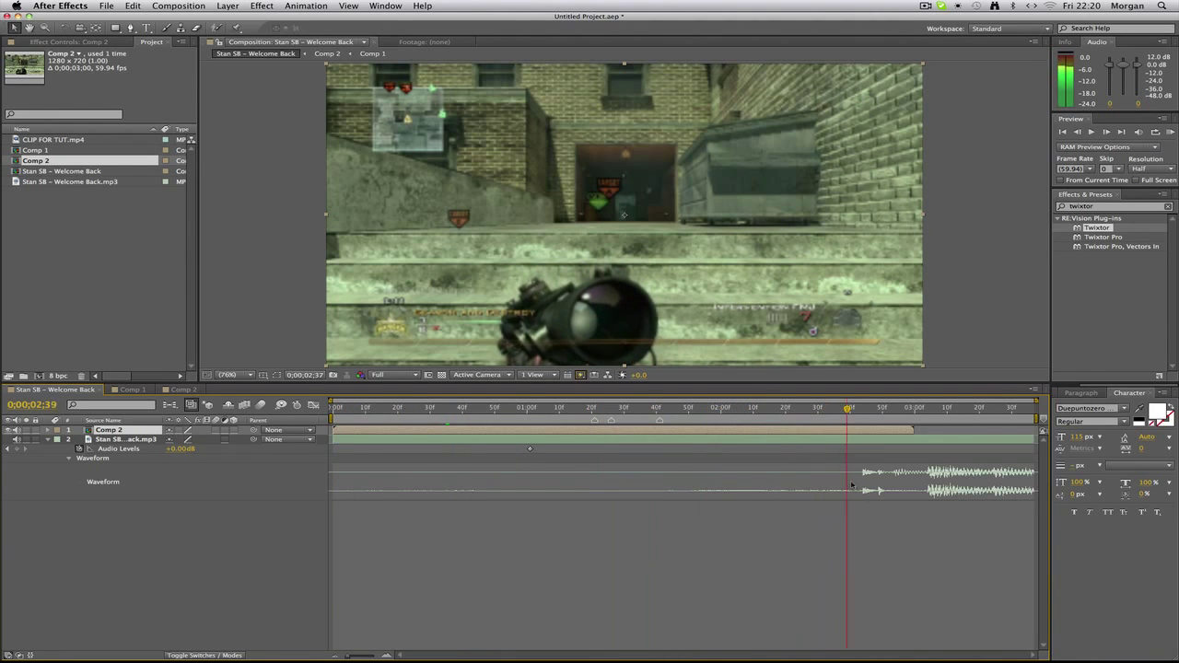
pyautogui.moveTo(904, 493); pyautogui.dragTo(611, 500)
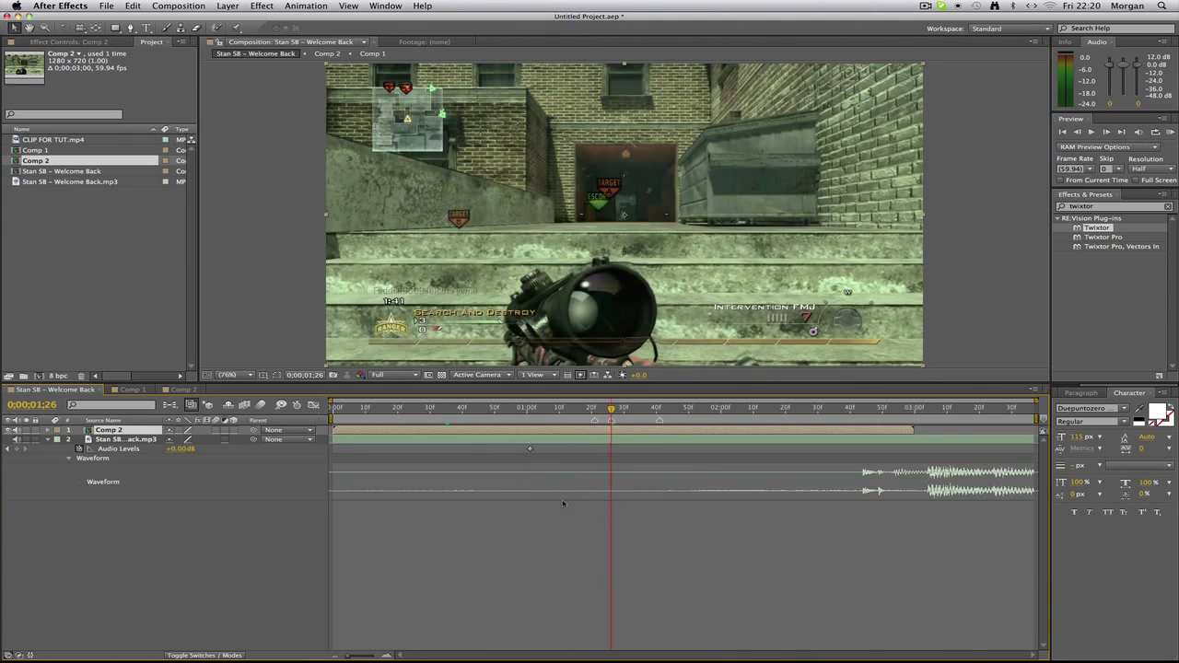
pyautogui.click(592, 409)
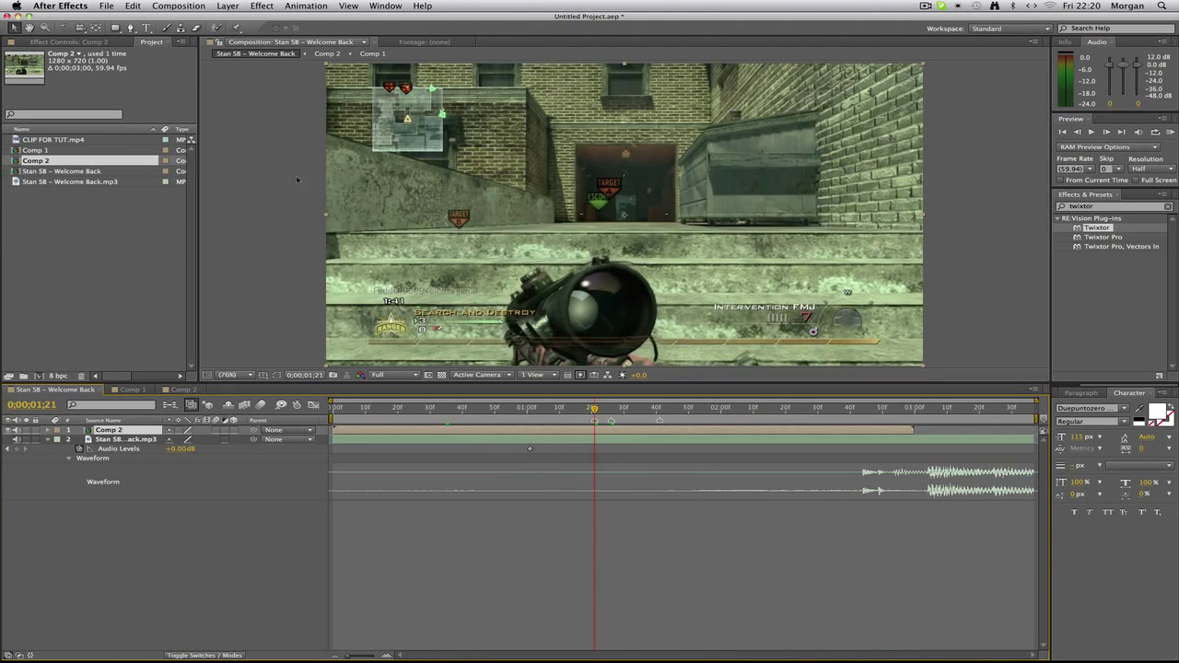
# At 400% magnification, start a pen mask on the Comp 2 layer along the concrete ramp wall's upper edge beside the doorway
pyautogui.click(226, 374)
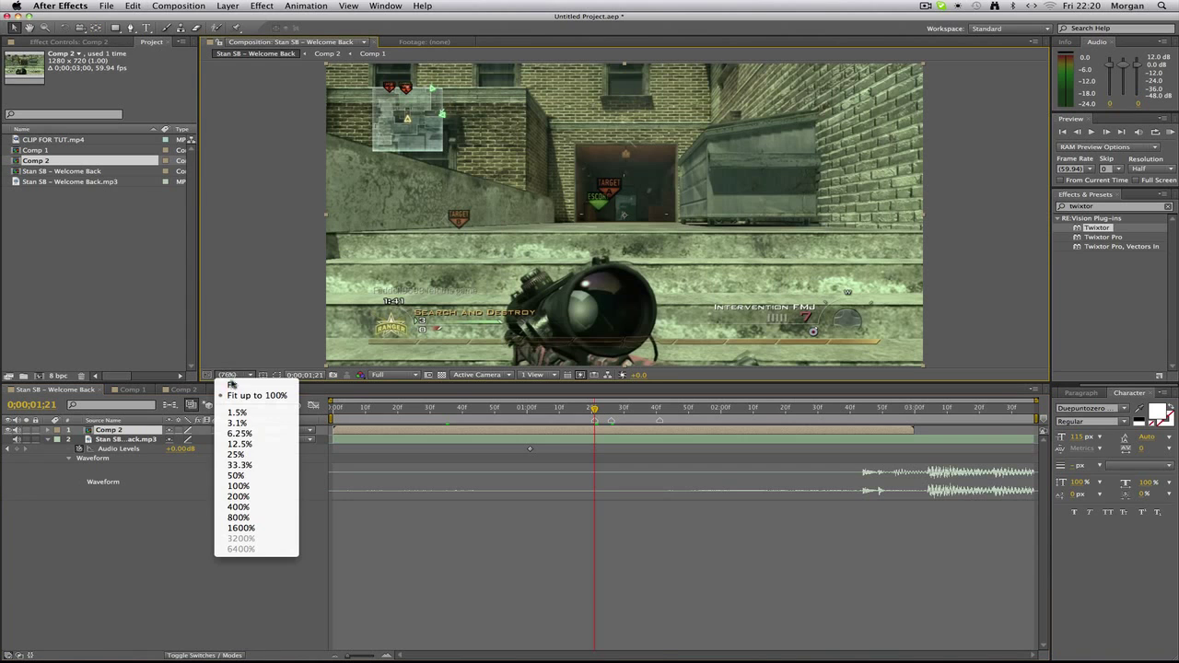
pyautogui.click(285, 498)
pyautogui.moveTo(406, 163); pyautogui.dragTo(643, 366)
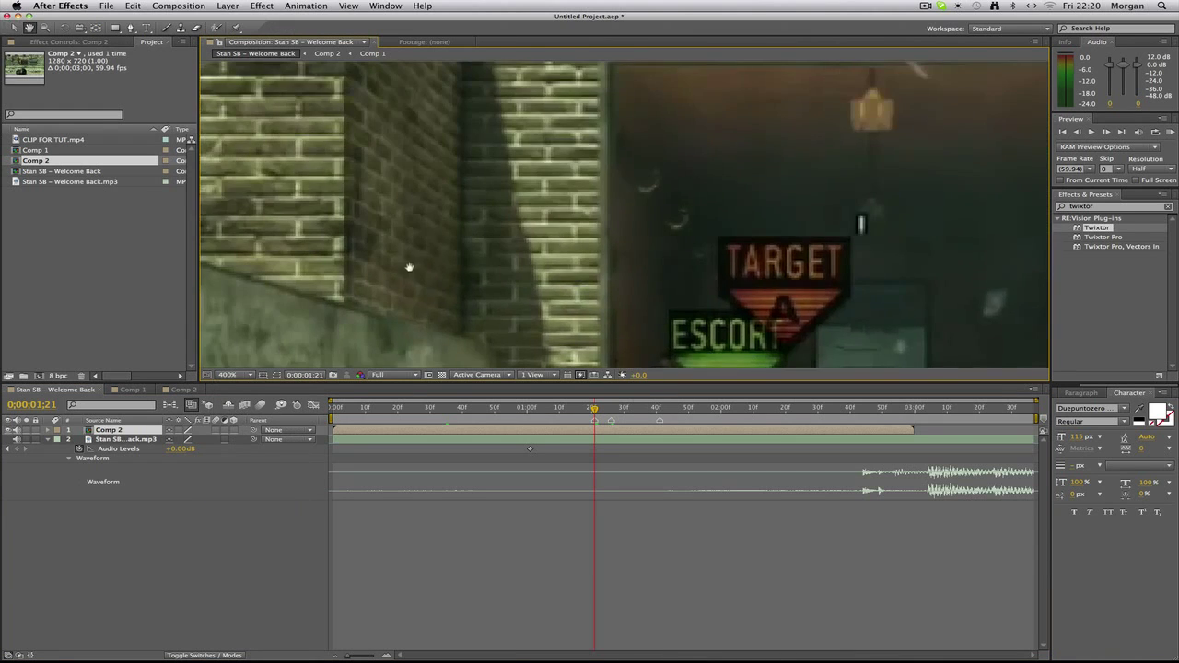
pyautogui.moveTo(414, 271); pyautogui.dragTo(549, 300)
pyautogui.press('space')
pyautogui.moveTo(658, 353); pyautogui.dragTo(562, 243)
pyautogui.press('g')
pyautogui.click(511, 264)
pyautogui.click(393, 230)
# Continue the mask along the concrete ramp wall's upper edge and carry it out past the frame's left edge
pyautogui.press('space')
pyautogui.moveTo(271, 211); pyautogui.dragTo(608, 335)
pyautogui.moveTo(406, 275)
pyautogui.mouseDown()
pyautogui.moveTo(421, 295)
pyautogui.moveTo(700, 367)
pyautogui.mouseUp()
pyautogui.moveTo(424, 296); pyautogui.dragTo(737, 397)
pyautogui.moveTo(280, 231); pyautogui.dragTo(444, 295)
pyautogui.press('g')
pyautogui.click(435, 311)
pyautogui.click(333, 220)
pyautogui.moveTo(375, 130); pyautogui.dragTo(409, 121)
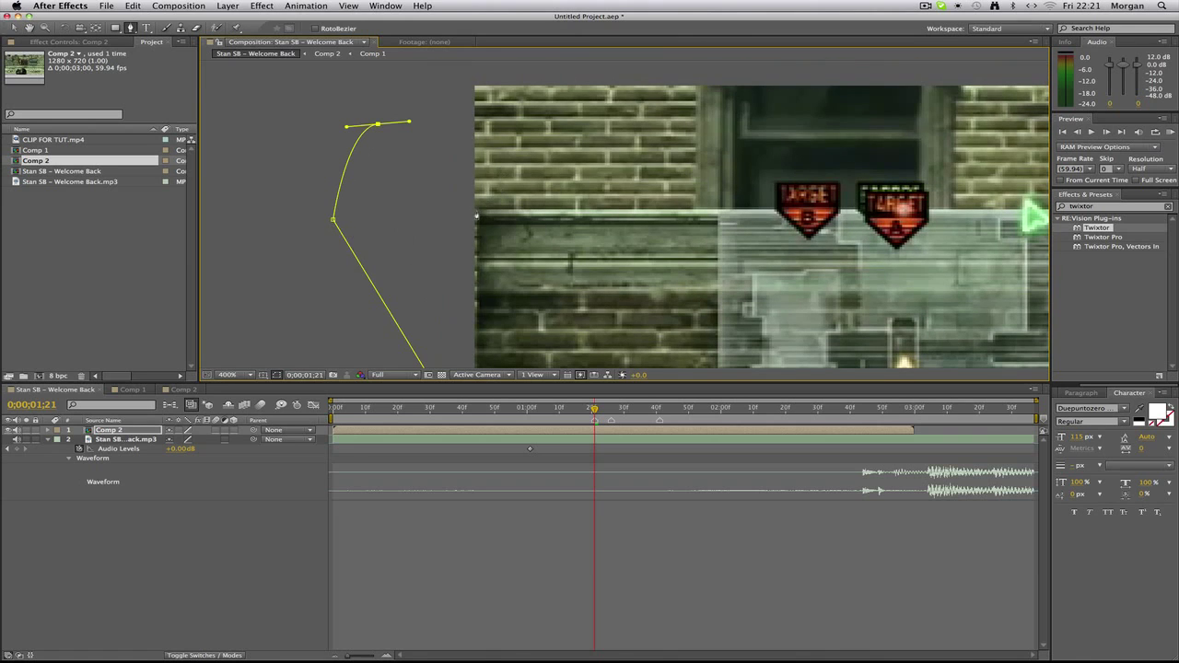
# Trace the brick wall's top edge and angled end, and close the mask at its starting point beside the doorway
pyautogui.click(476, 216)
pyautogui.press('space')
pyautogui.moveTo(476, 216); pyautogui.dragTo(210, 187)
pyautogui.click(300, 187)
pyautogui.hscroll(10, 528, 209)
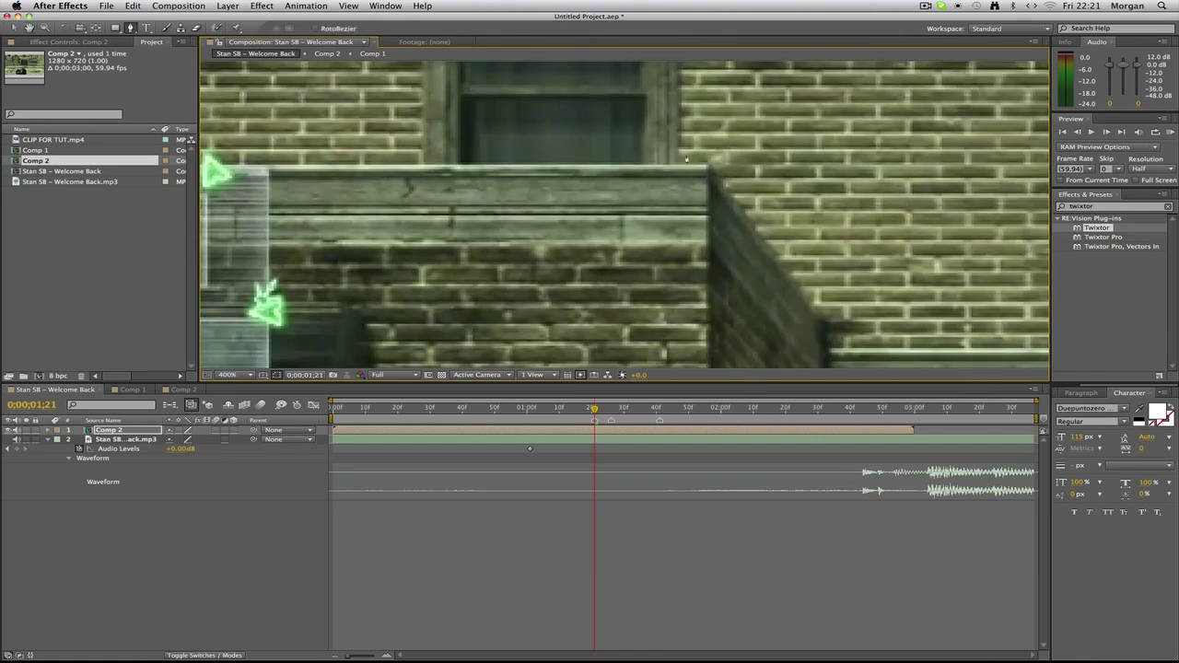
pyautogui.click(708, 164)
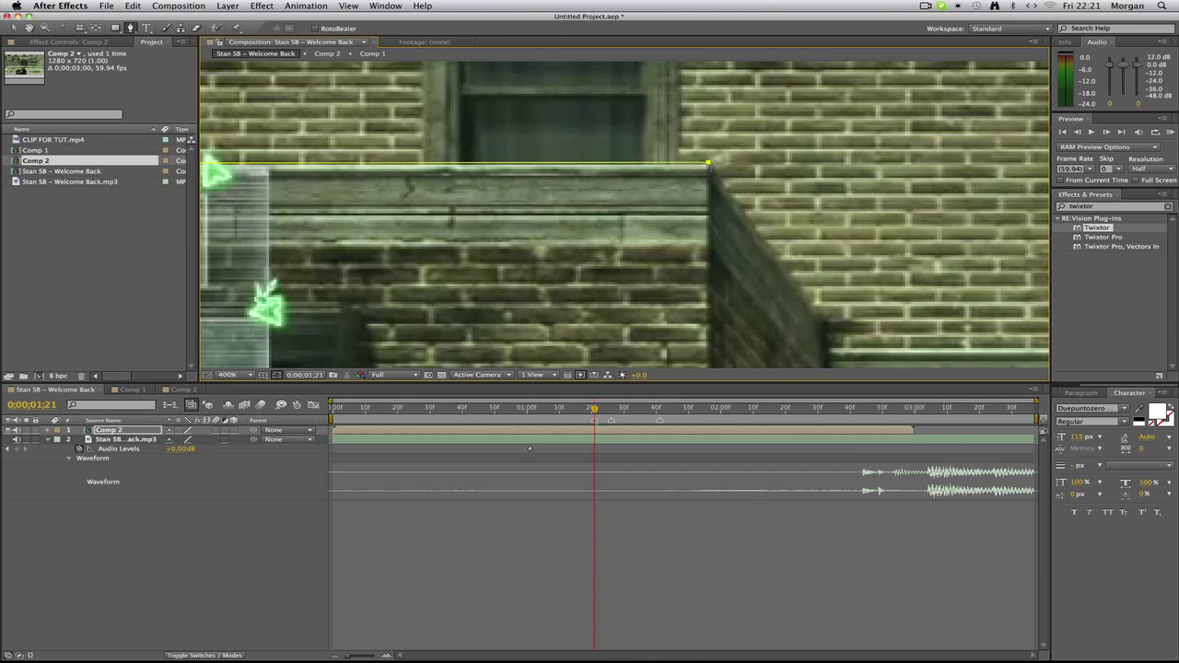
pyautogui.click(824, 327)
pyautogui.press('space')
pyautogui.moveTo(856, 353); pyautogui.dragTo(795, 137)
pyautogui.moveTo(784, 352); pyautogui.dragTo(761, 85)
pyautogui.click(744, 263)
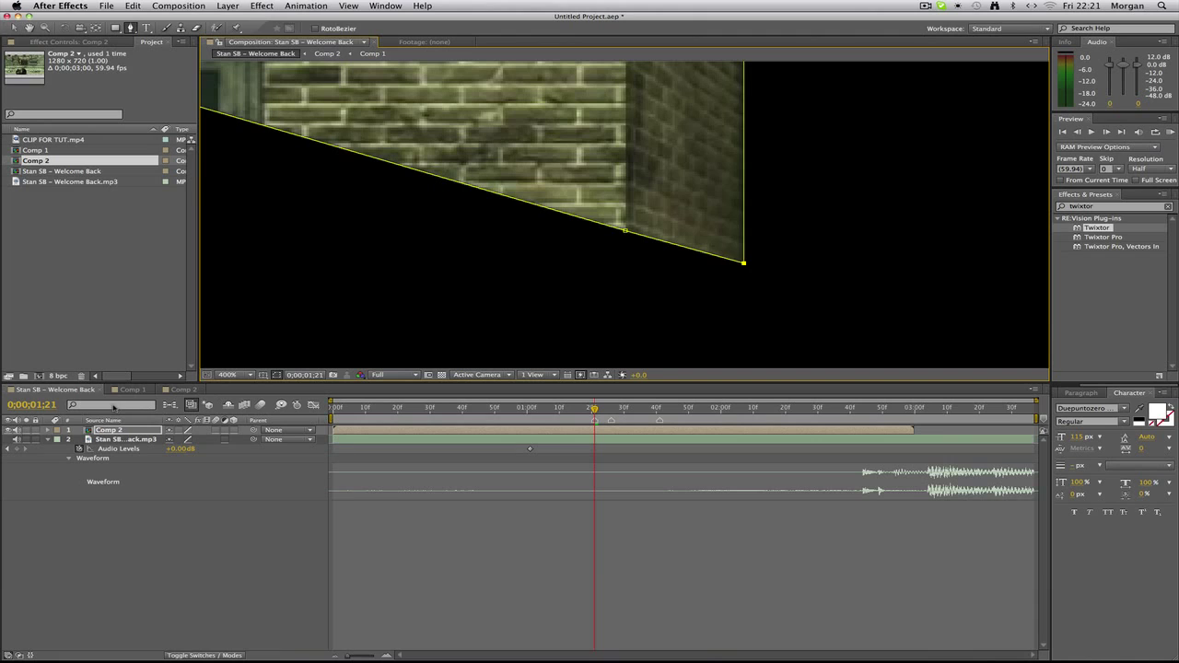
# Duplicate the masked Comp 2 layer and delete the mask from the lower copy to restore the full background
pyautogui.click(229, 375)
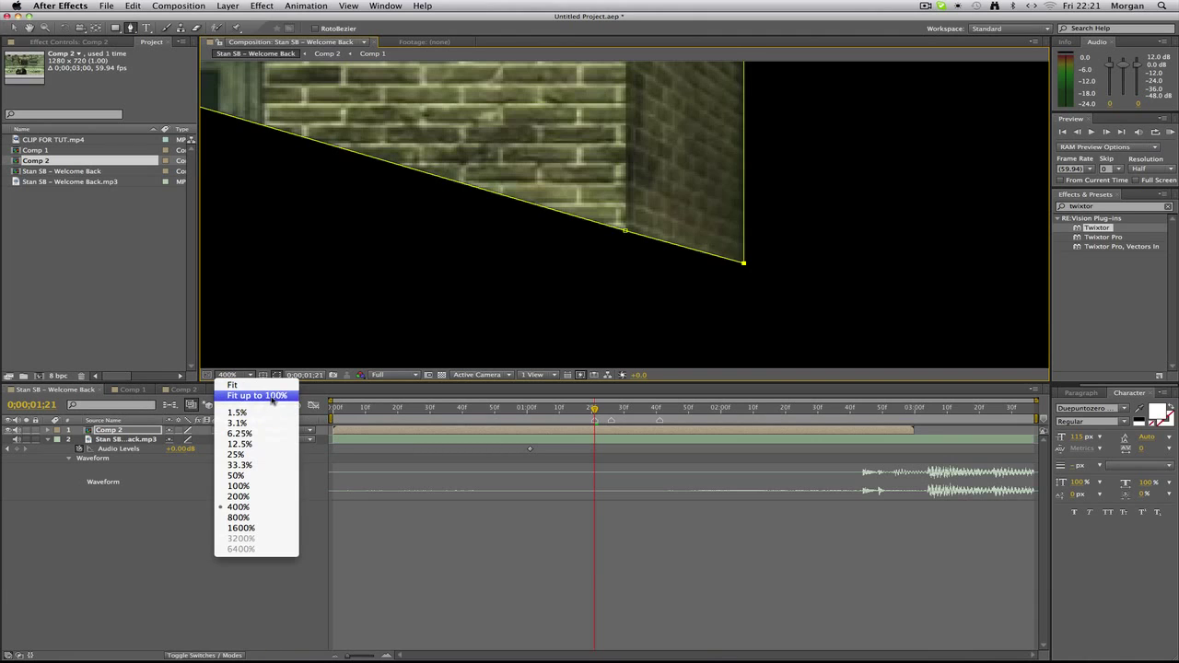
pyautogui.click(259, 396)
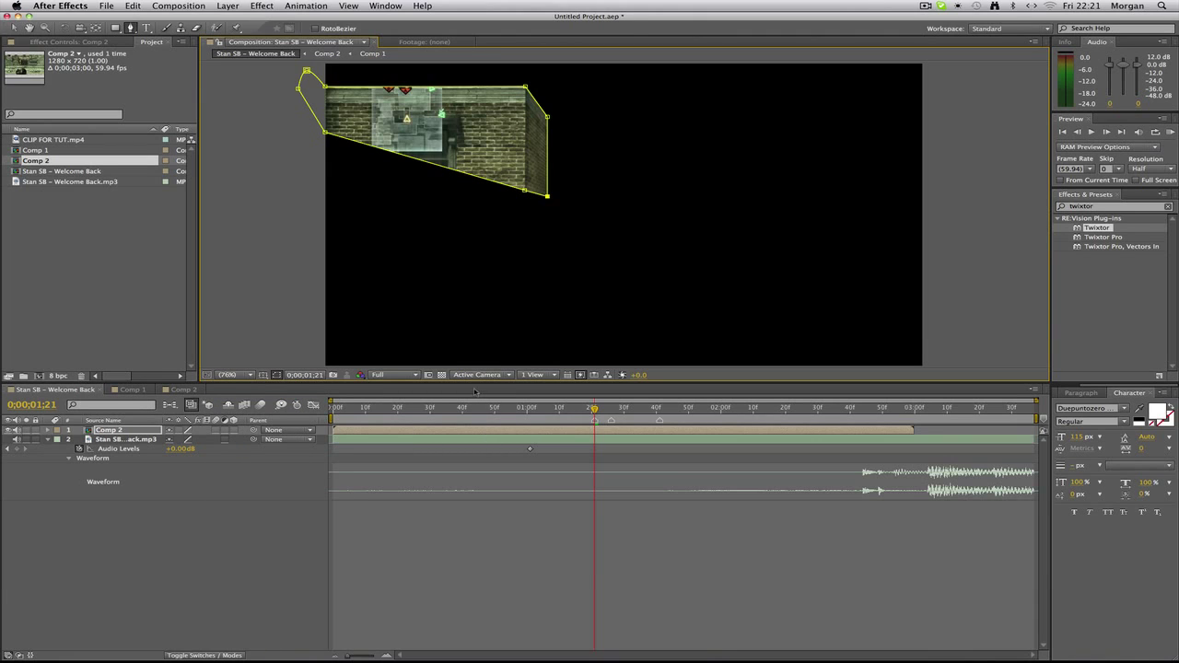
pyautogui.click(508, 433)
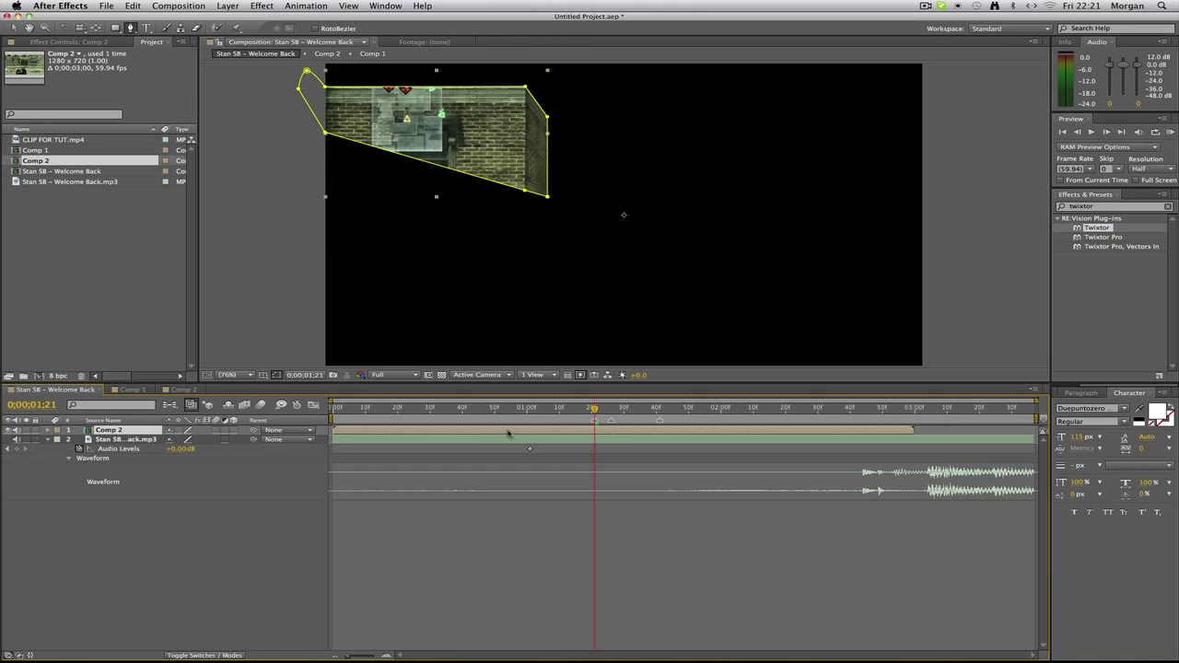
pyautogui.press('super+d')
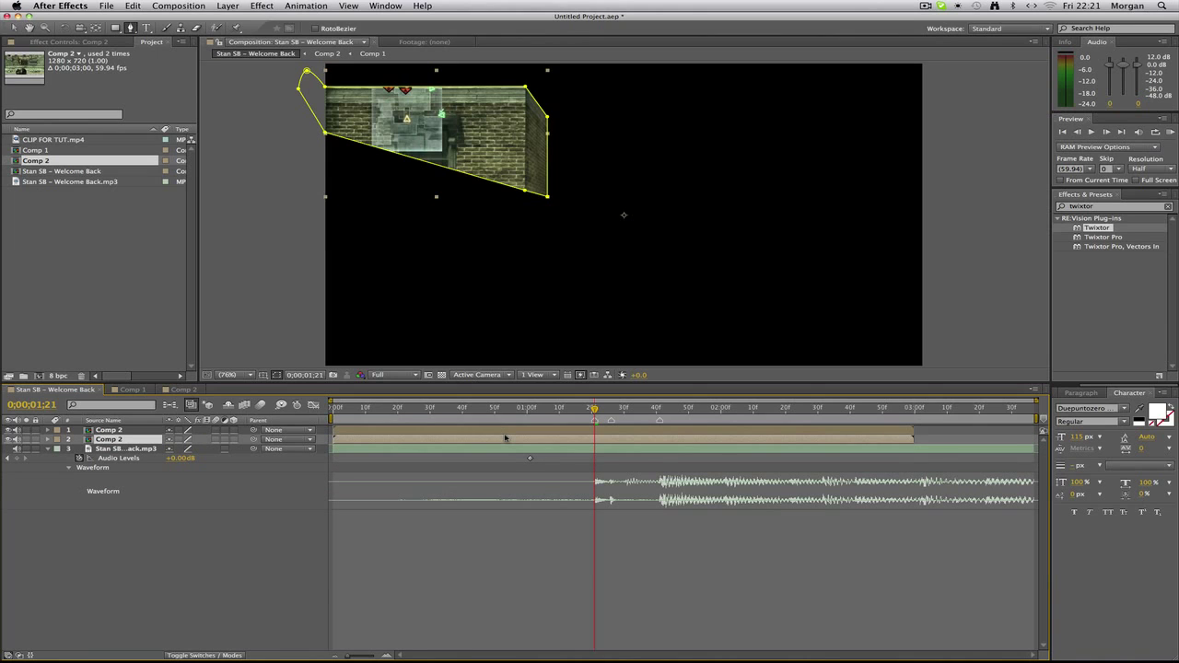
pyautogui.press('m')
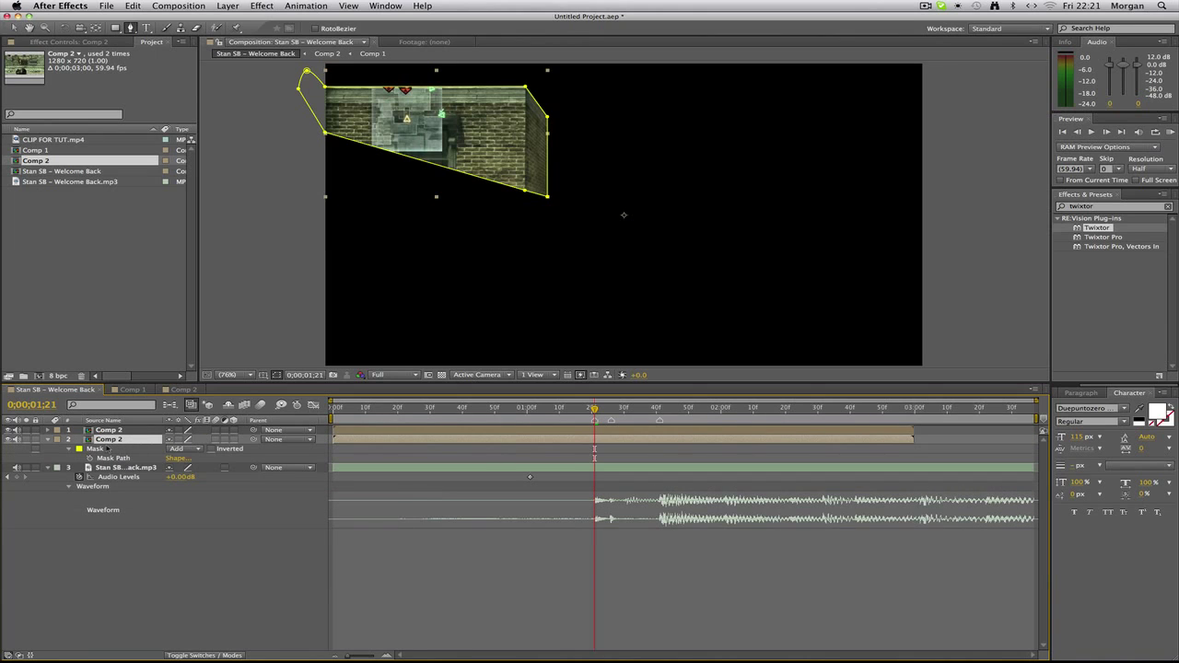
pyautogui.press('m')
pyautogui.press('m')
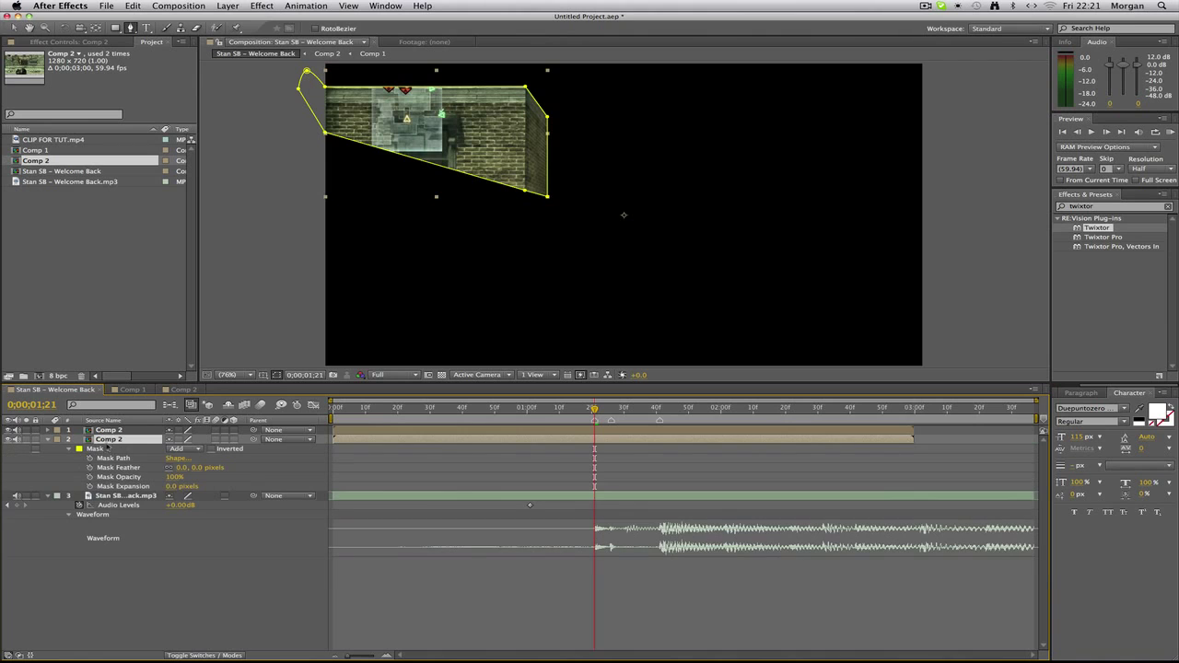
pyautogui.press('Delete')
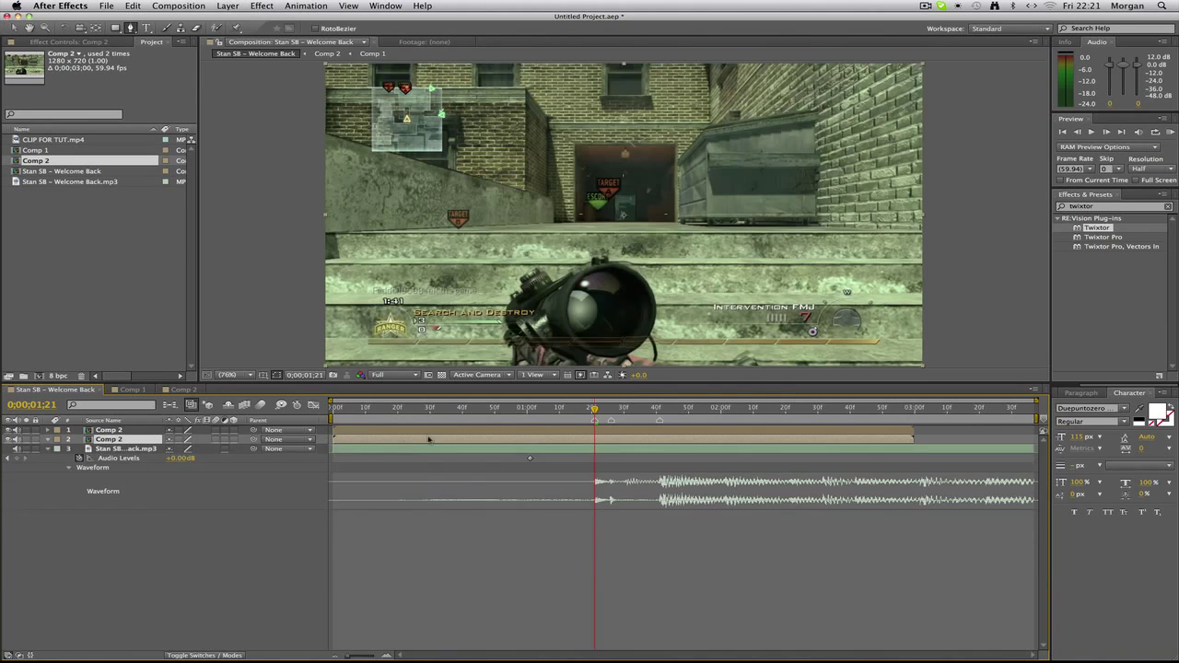
# Try moving the masked wall piece away from the background and undo the move
pyautogui.press('v')
pyautogui.click(603, 429)
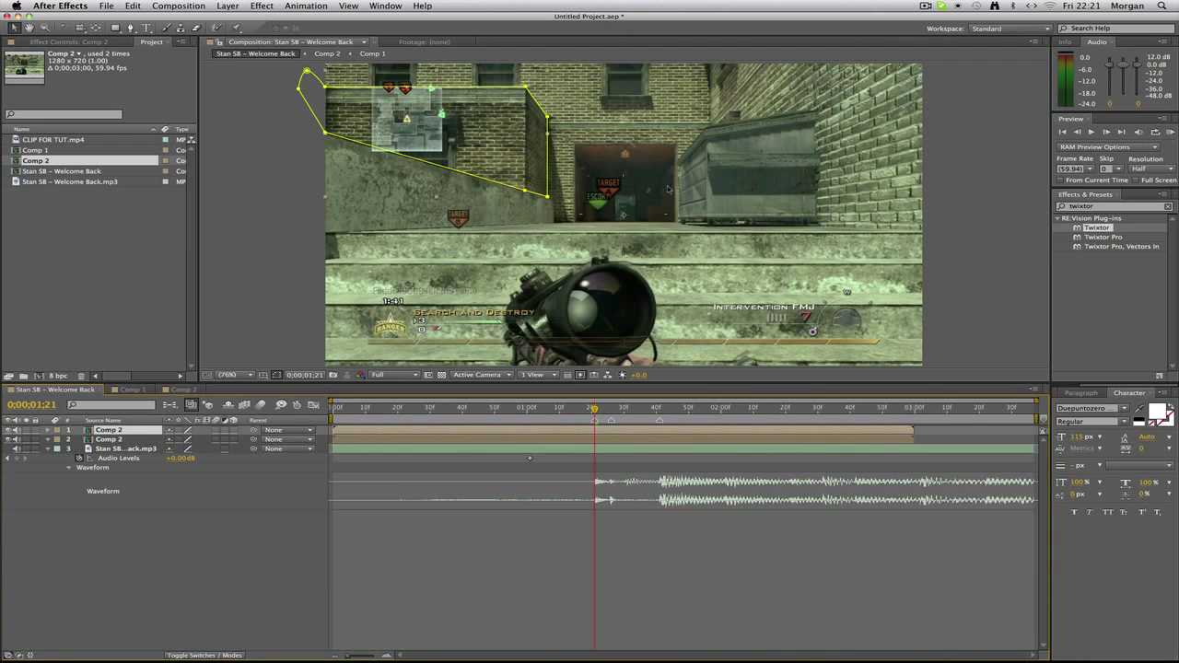
pyautogui.moveTo(488, 145); pyautogui.dragTo(643, 216)
pyautogui.press('super+z')
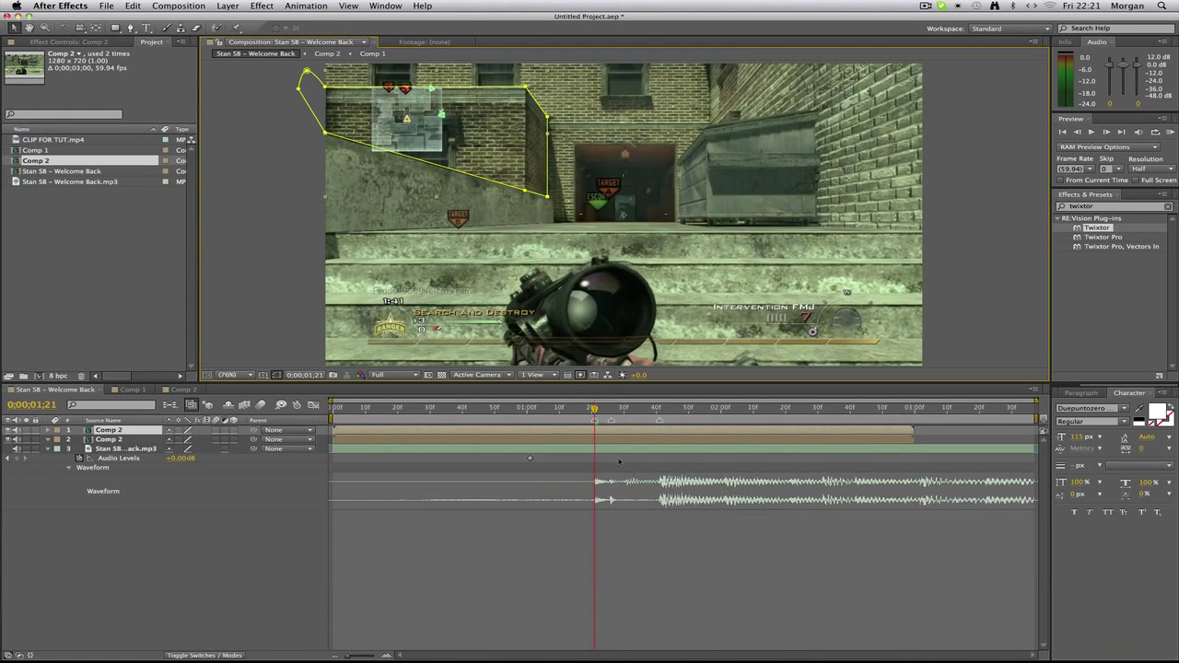
# Keyframe the masked layer's Scale at 100% and Position at 640, 360, one frame before the first beat marker
pyautogui.press('s')
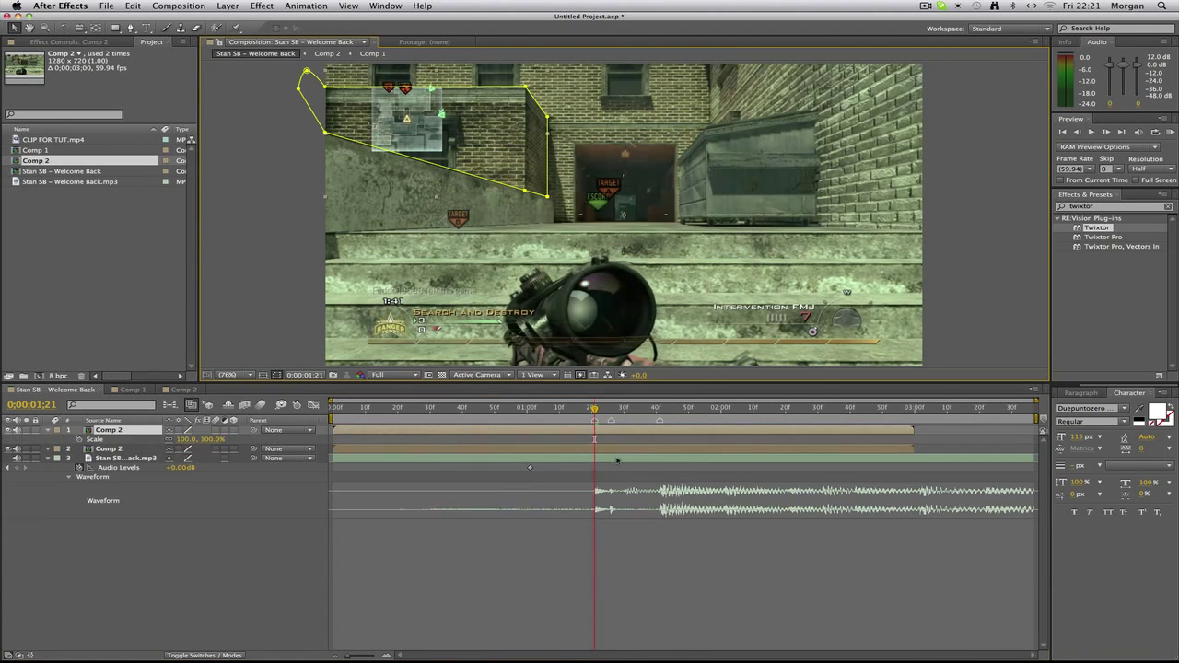
pyautogui.click(79, 441)
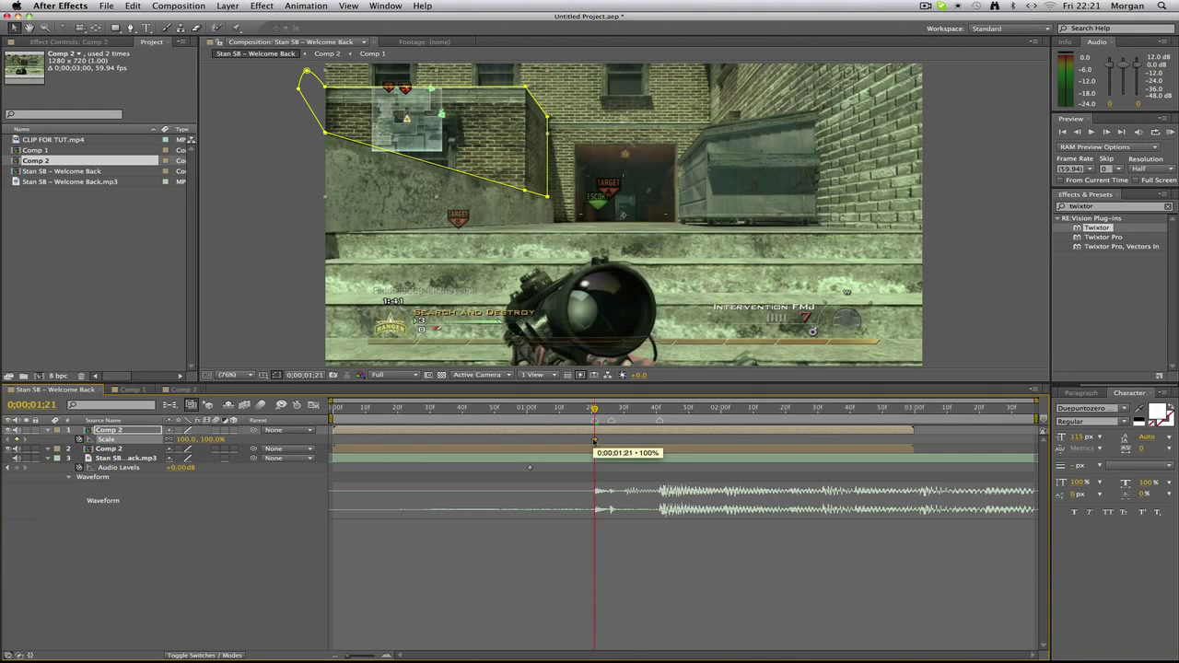
pyautogui.press('p')
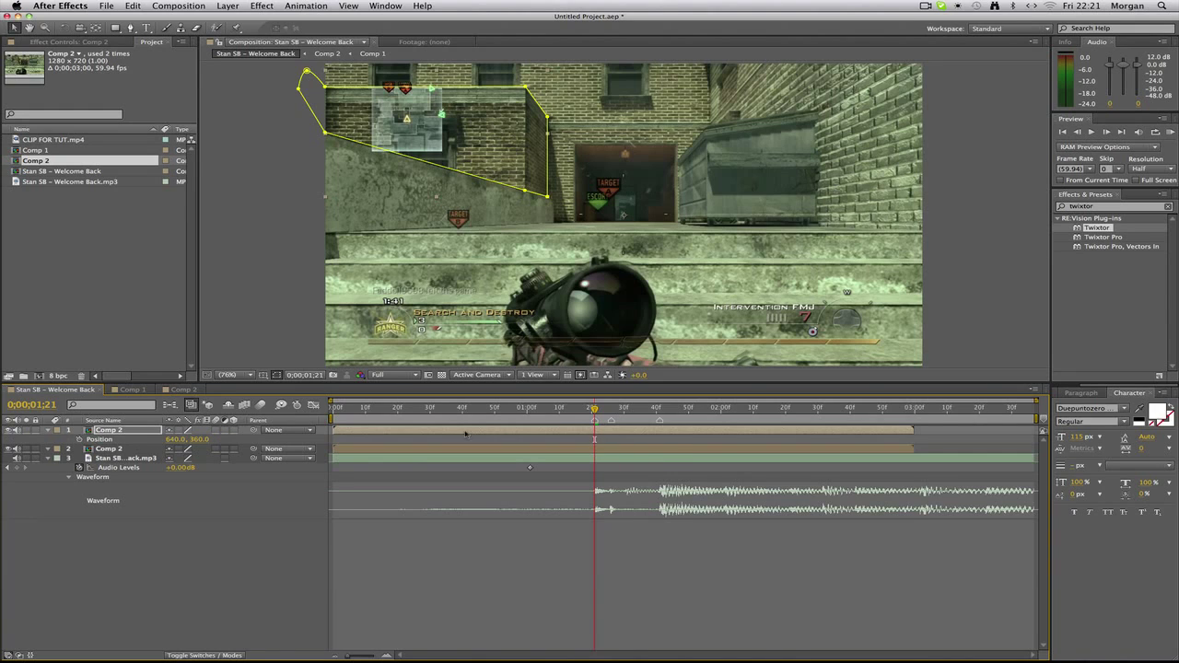
pyautogui.click(79, 440)
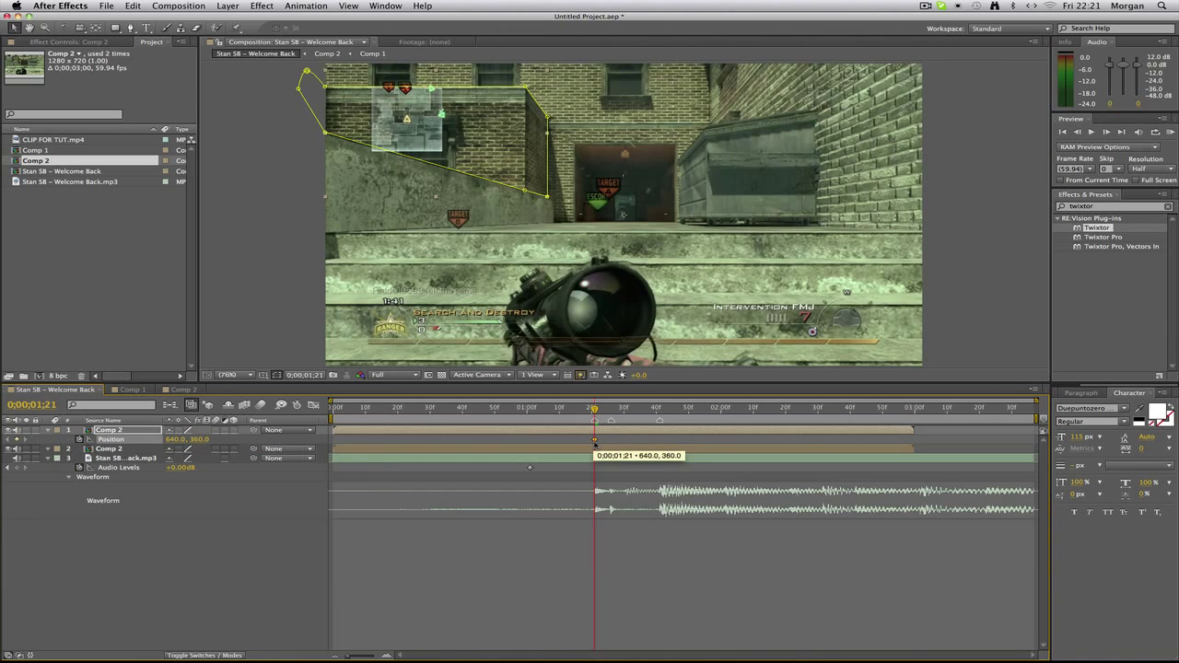
pyautogui.press('s')
pyautogui.click(594, 441)
pyautogui.moveTo(594, 440); pyautogui.dragTo(594, 411)
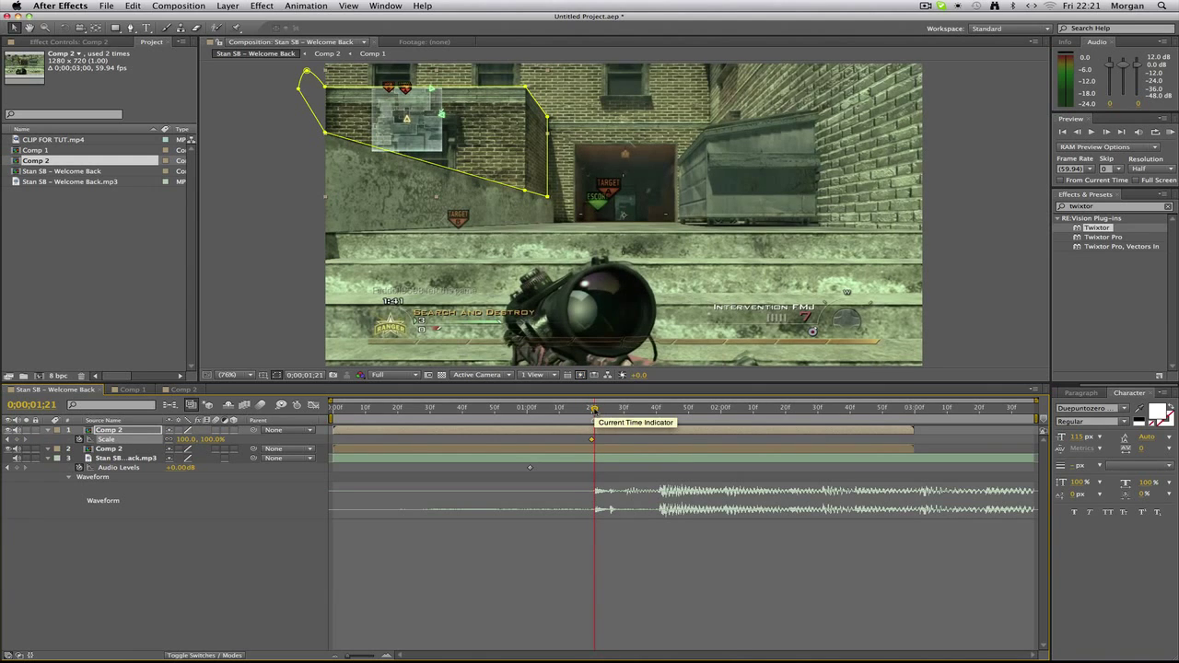
# At 0;00;01;21, set the masked wall's Scale to 110% and shift its Position to about 658, 365
pyautogui.moveTo(594, 410); pyautogui.dragTo(595, 412)
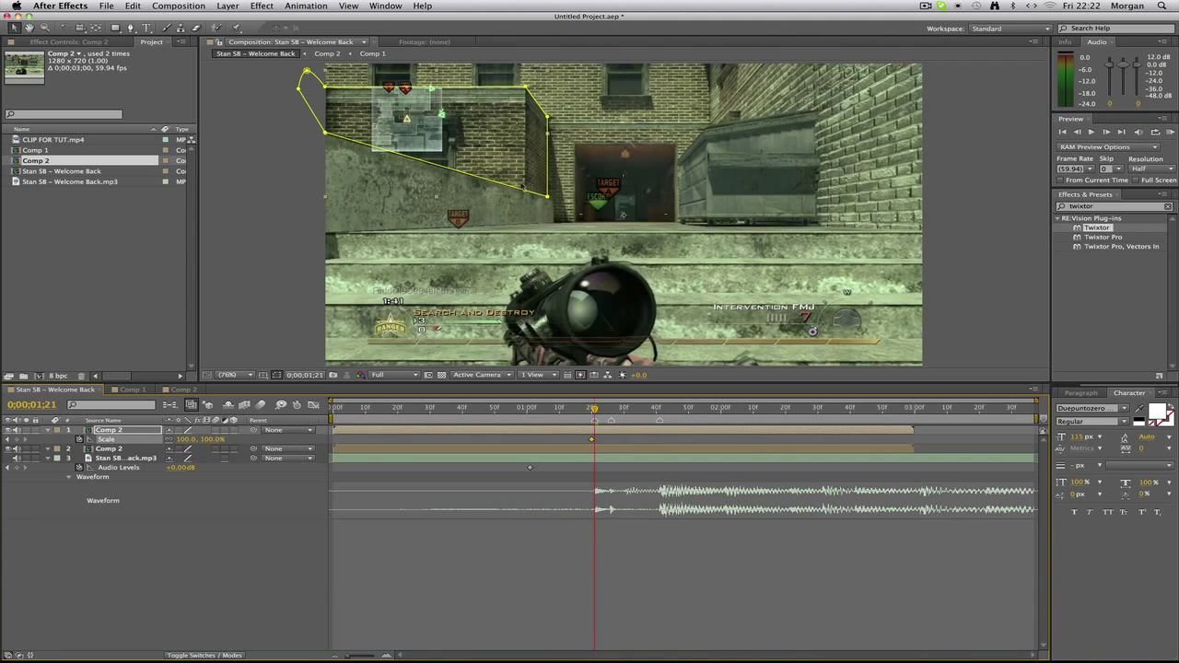
pyautogui.click(184, 439)
pyautogui.write('110')
pyautogui.press('Return')
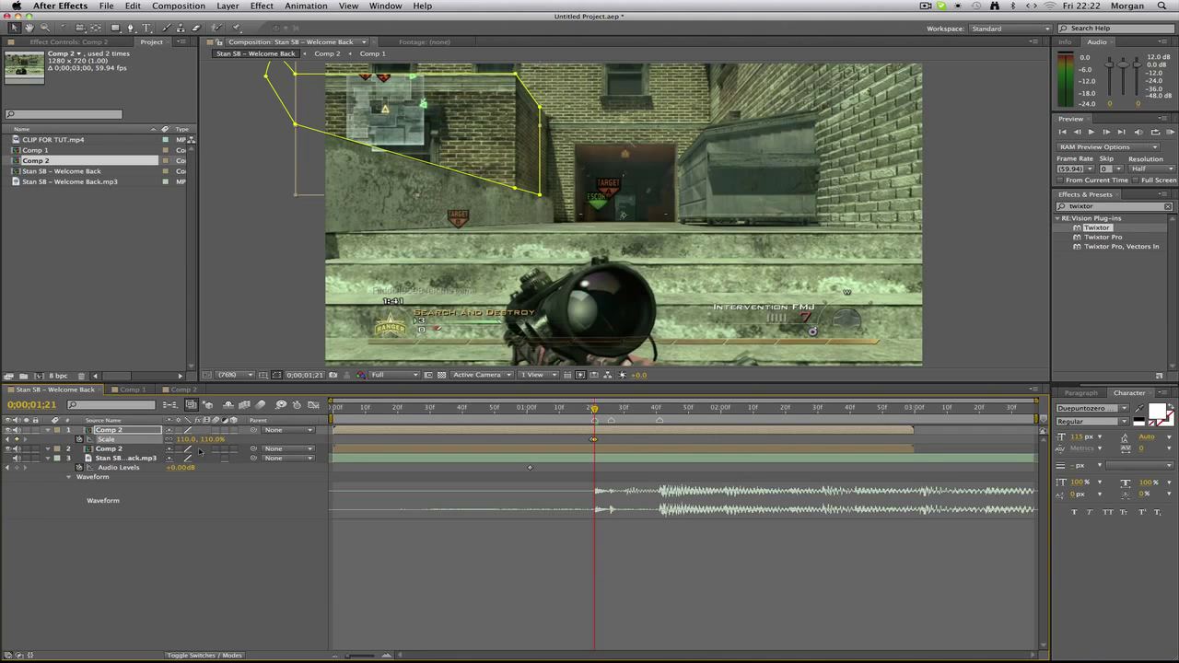
pyautogui.click(337, 332)
pyautogui.click(122, 431)
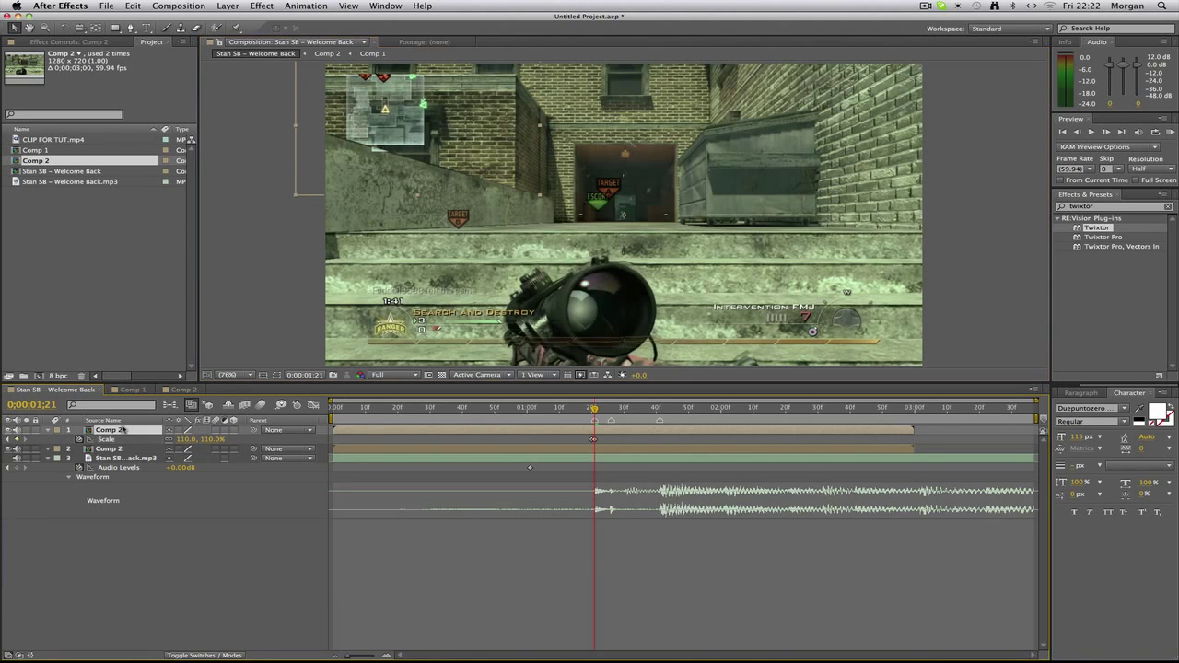
pyautogui.press('p')
pyautogui.moveTo(477, 148); pyautogui.dragTo(491, 151)
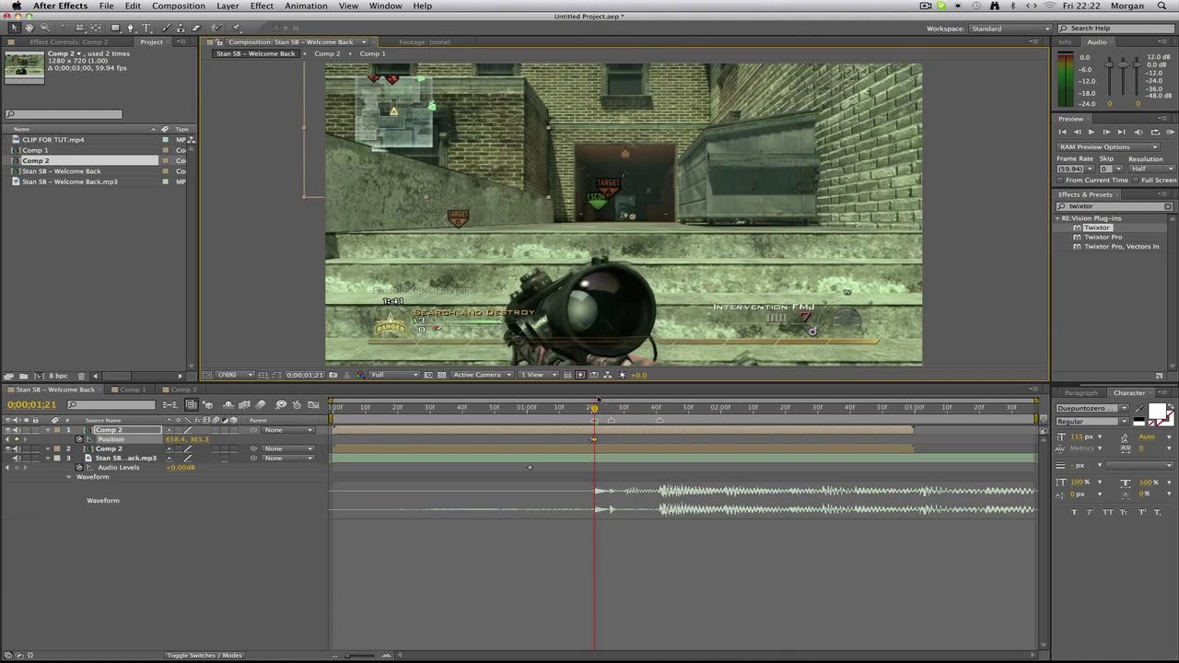
# At 0;00;01;25, return the masked wall to 100% Scale and paste its original Position of 640, 360
pyautogui.moveTo(593, 408); pyautogui.dragTo(608, 416)
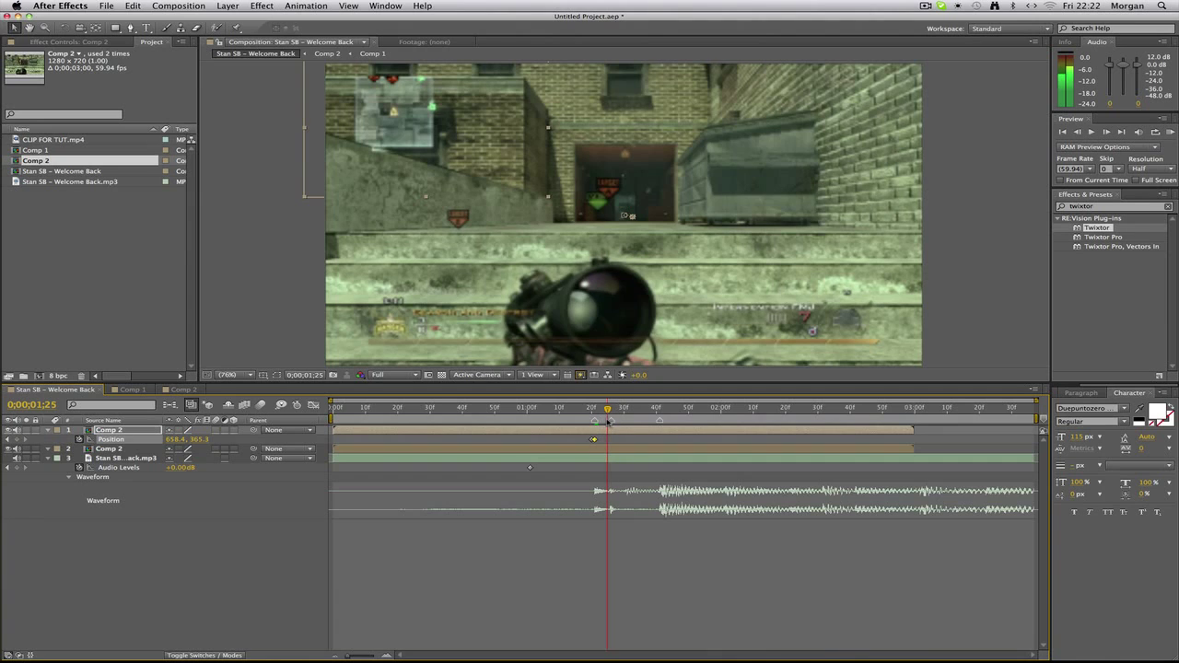
pyautogui.press('s')
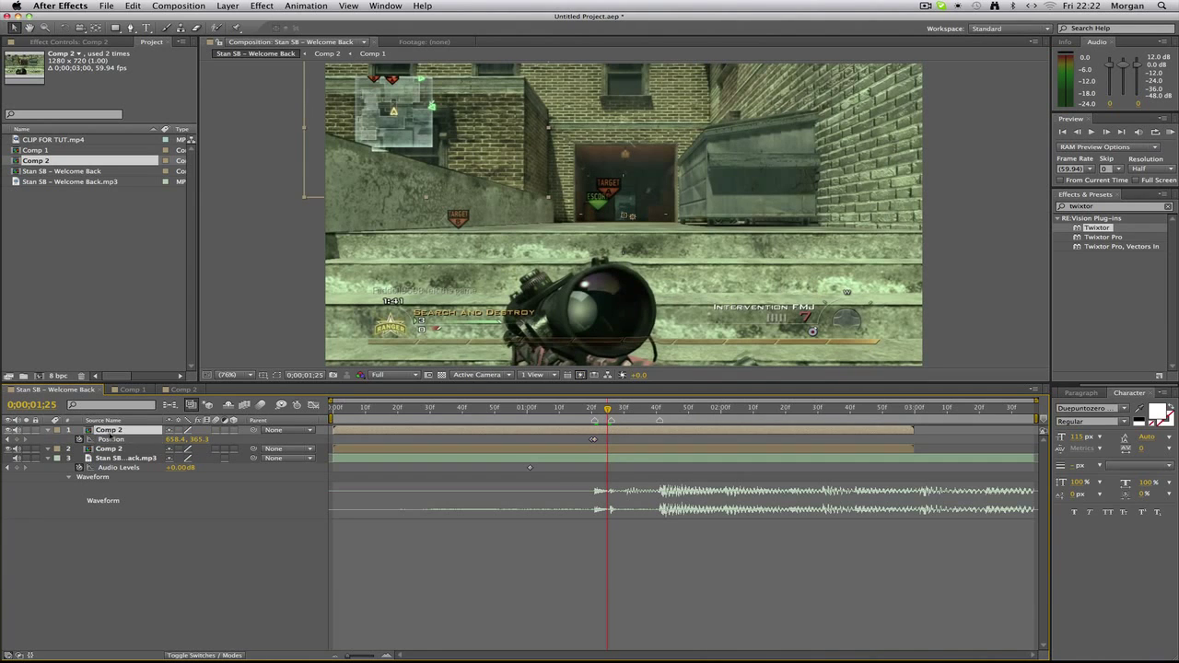
pyautogui.click(189, 440)
pyautogui.write('100')
pyautogui.press('Return')
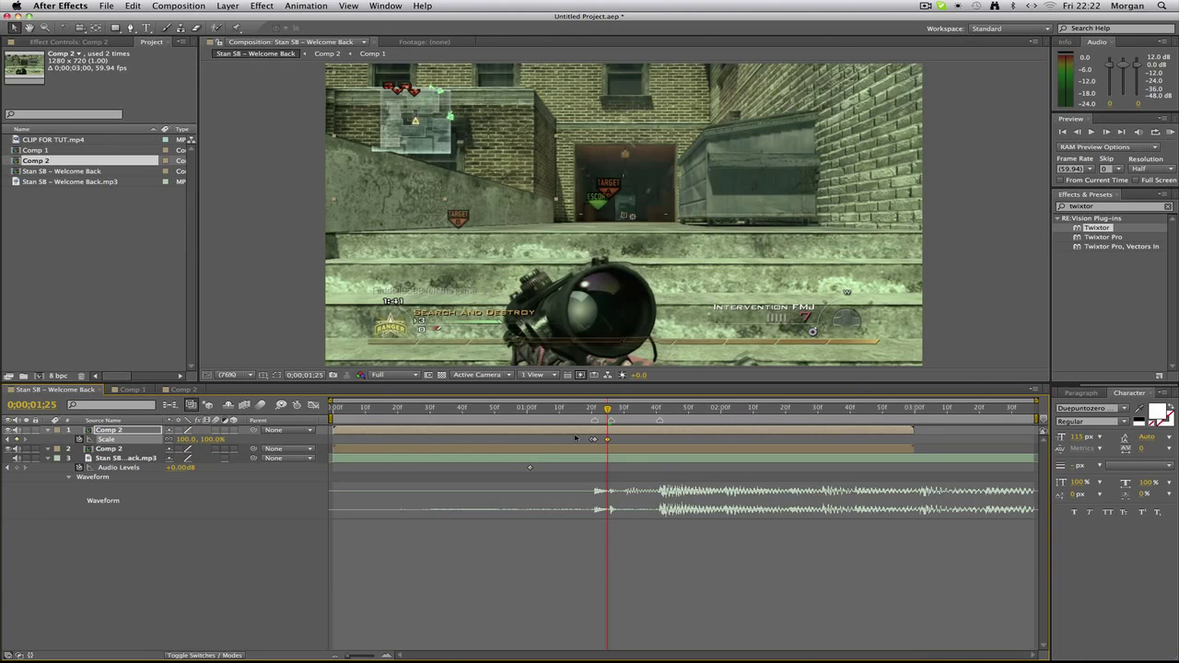
pyautogui.press('p')
pyautogui.press('super+v')
# At the second beat marker, 0;00;01;26, duplicate the masked Comp 2 layer and delete Mask 1 from the new copy
pyautogui.moveTo(589, 413); pyautogui.dragTo(611, 419)
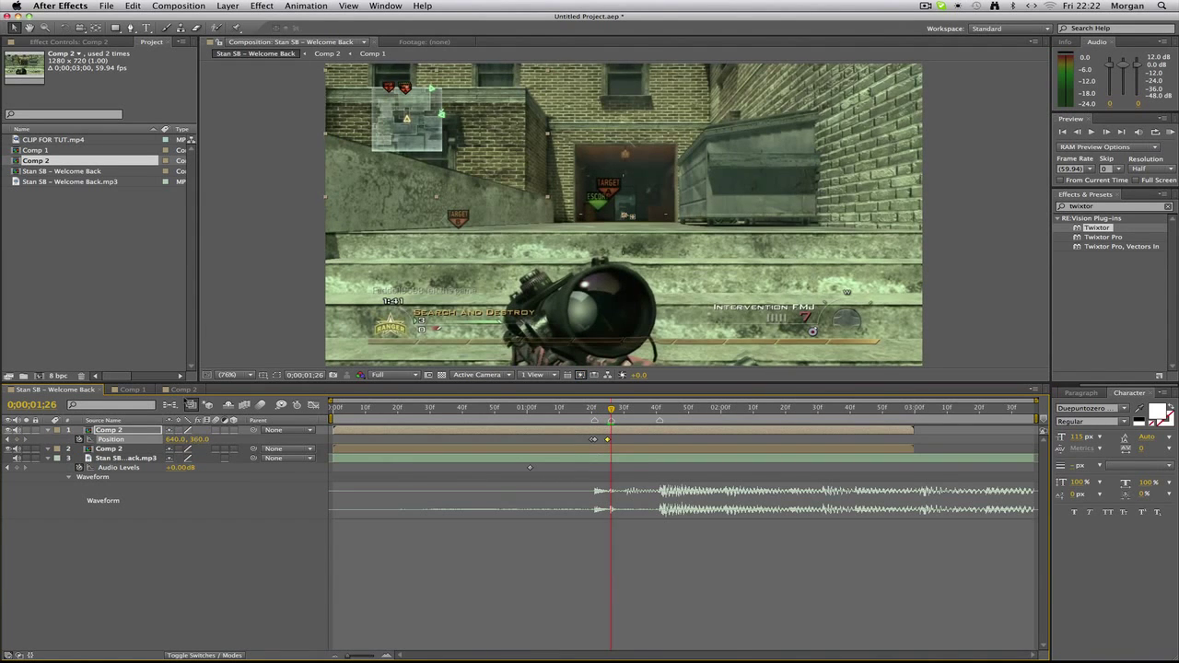
pyautogui.click(242, 376)
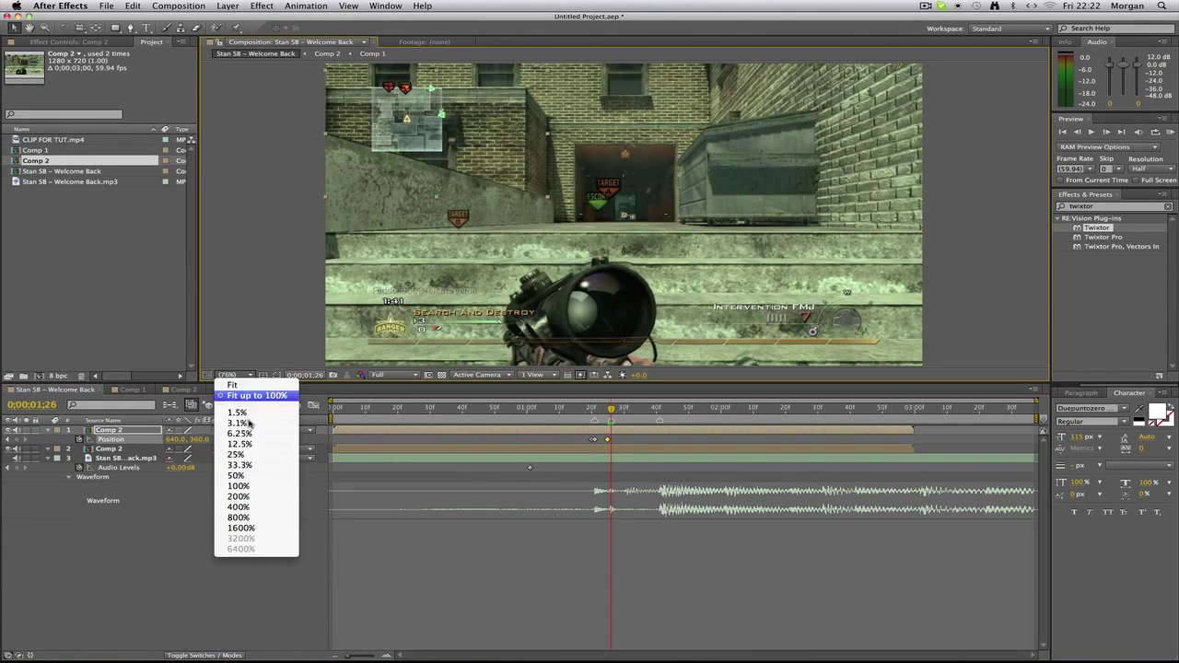
pyautogui.click(263, 510)
pyautogui.press('h')
pyautogui.moveTo(801, 212); pyautogui.dragTo(517, 274)
pyautogui.moveTo(862, 229); pyautogui.dragTo(707, 210)
pyautogui.press('g')
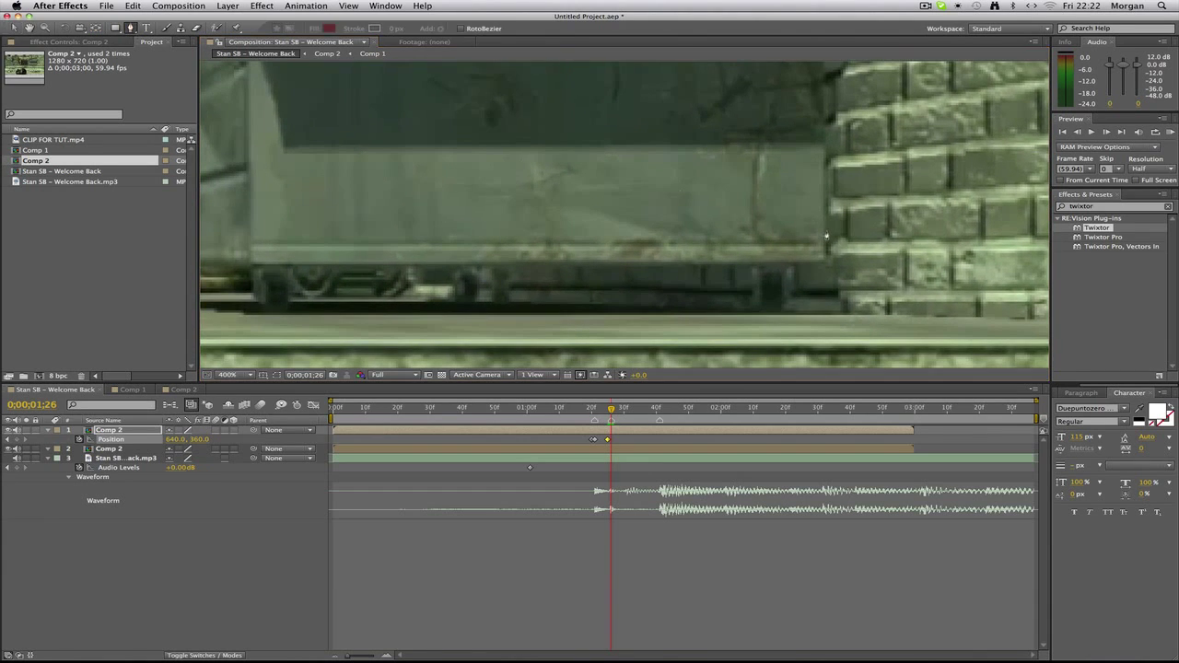
pyautogui.press('super+d')
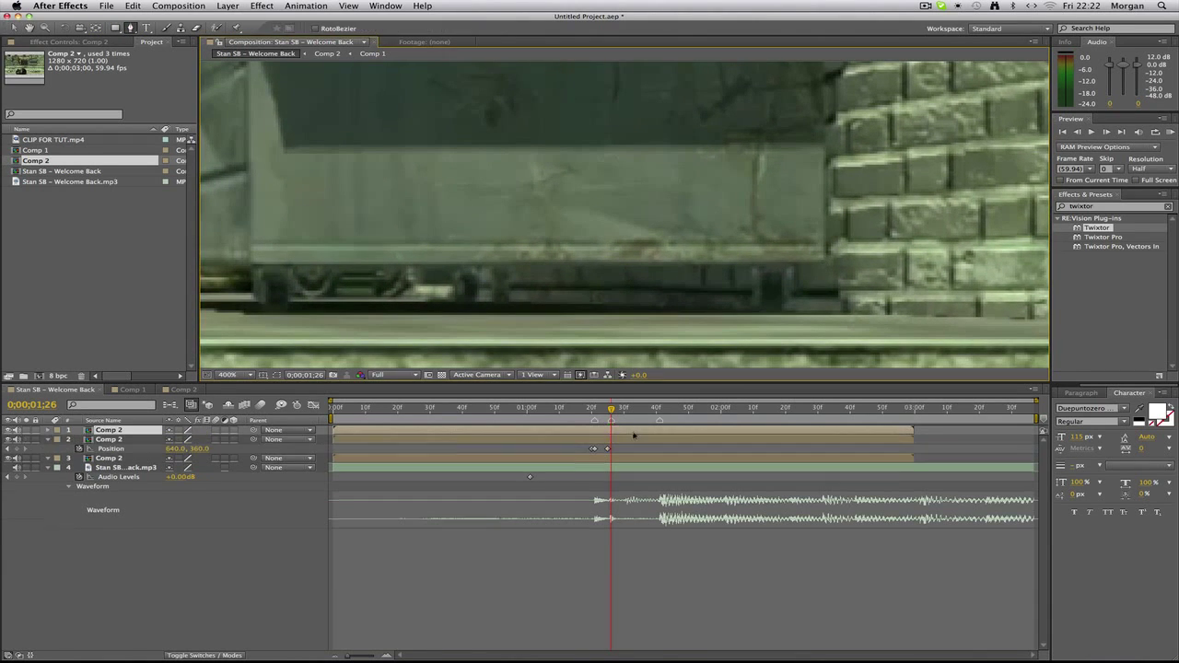
pyautogui.press('m')
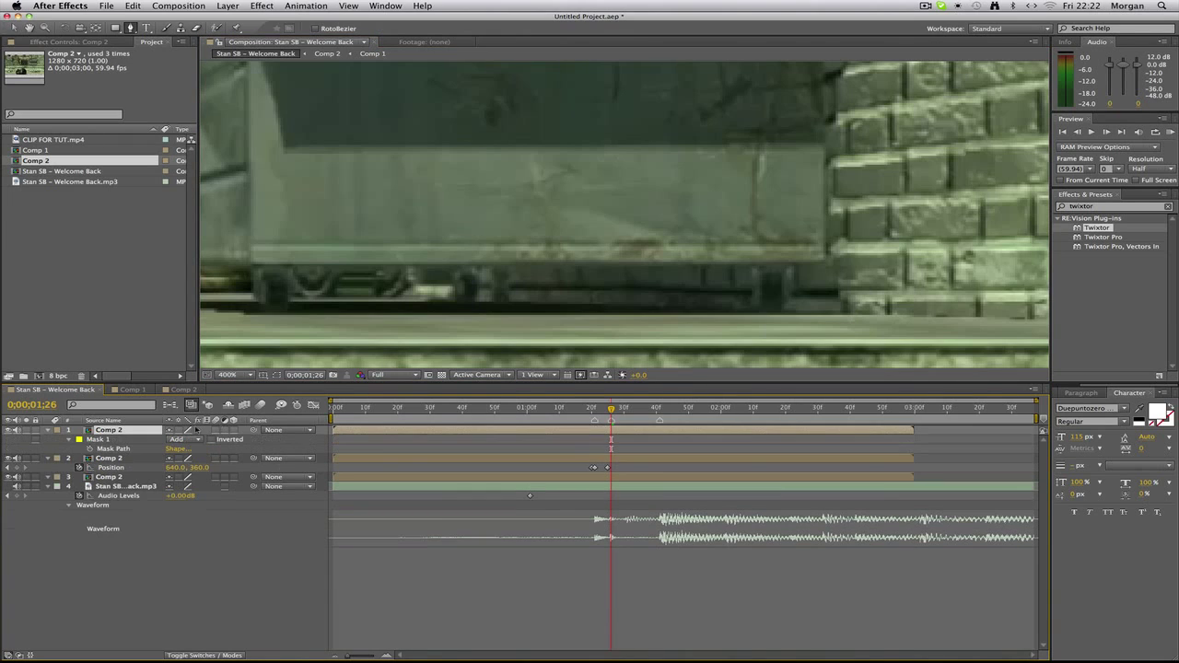
pyautogui.click(89, 441)
pyautogui.press('Delete')
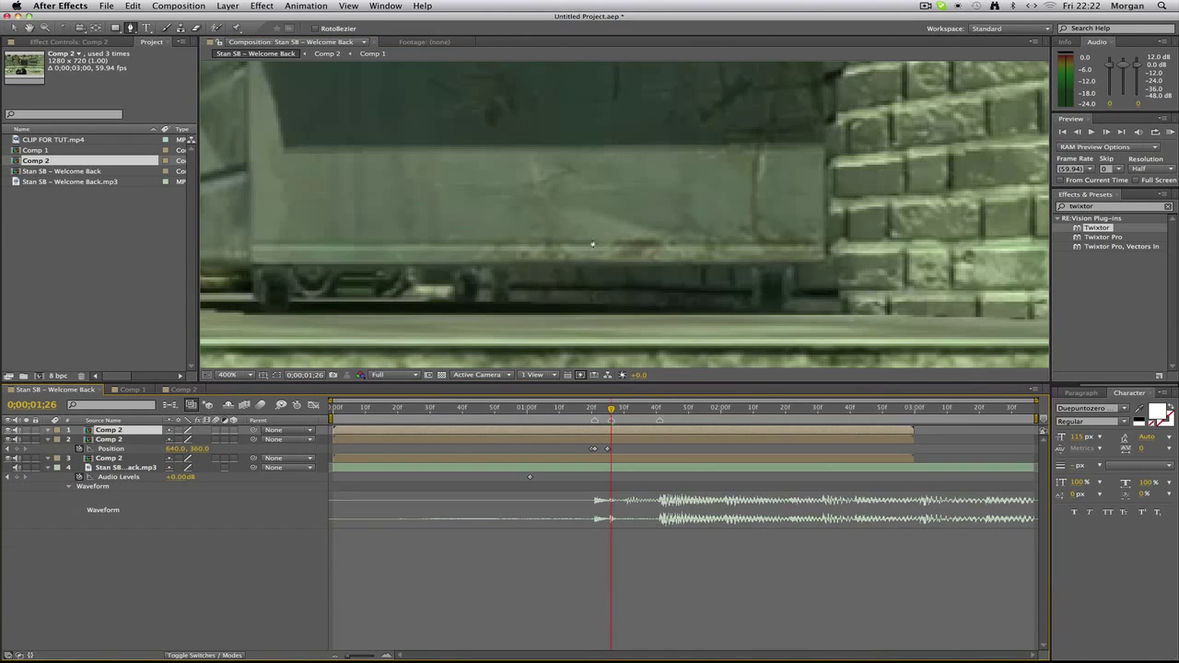
# At 400% magnification, start a pen mask on the new copy along the dumpster's bottom edge and up its left side
pyautogui.click(824, 263)
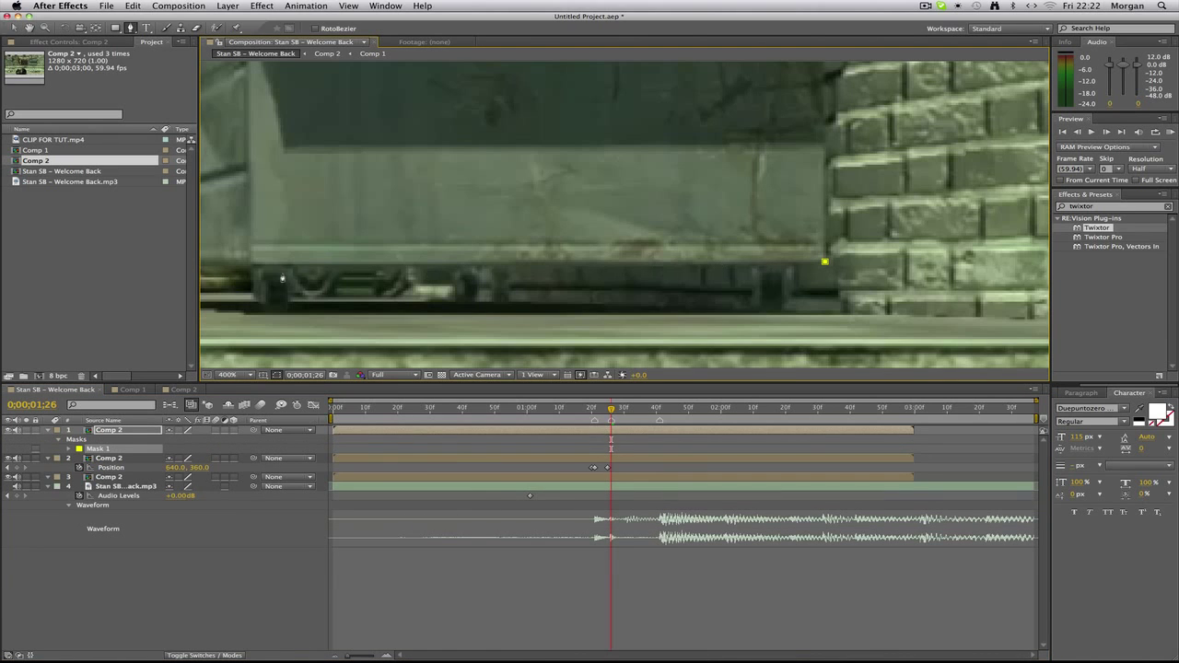
pyautogui.click(250, 265)
pyautogui.moveTo(249, 265); pyautogui.dragTo(703, 305)
pyautogui.click(559, 311)
pyautogui.moveTo(581, 179); pyautogui.dragTo(586, 376)
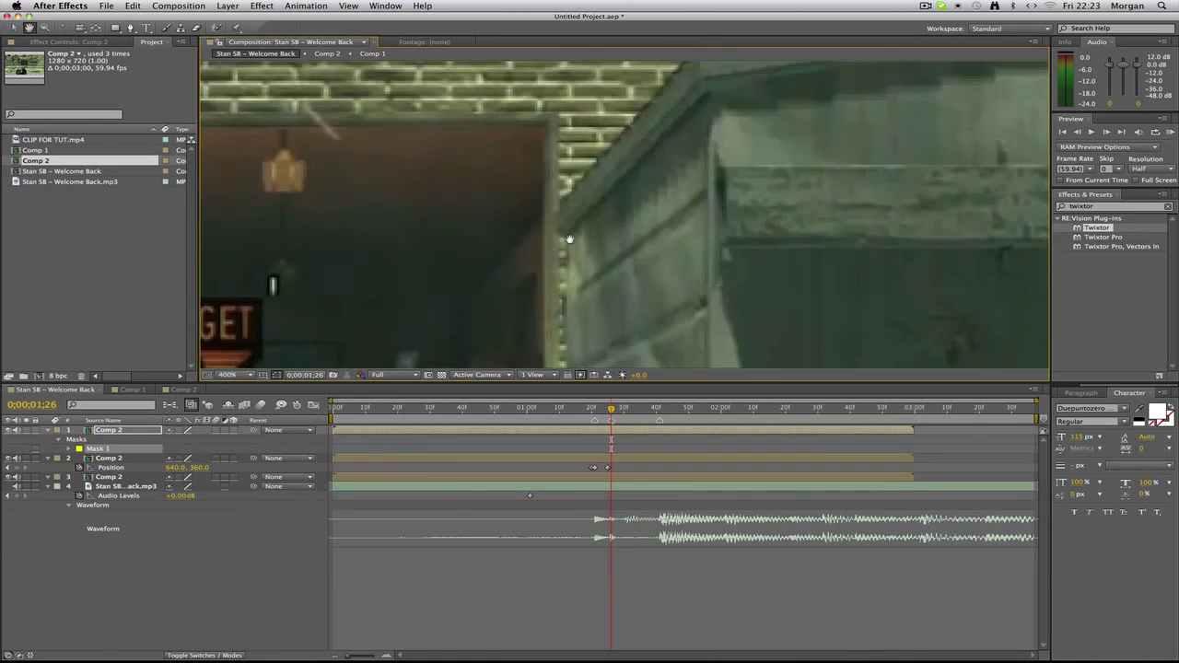
pyautogui.click(566, 238)
pyautogui.click(556, 229)
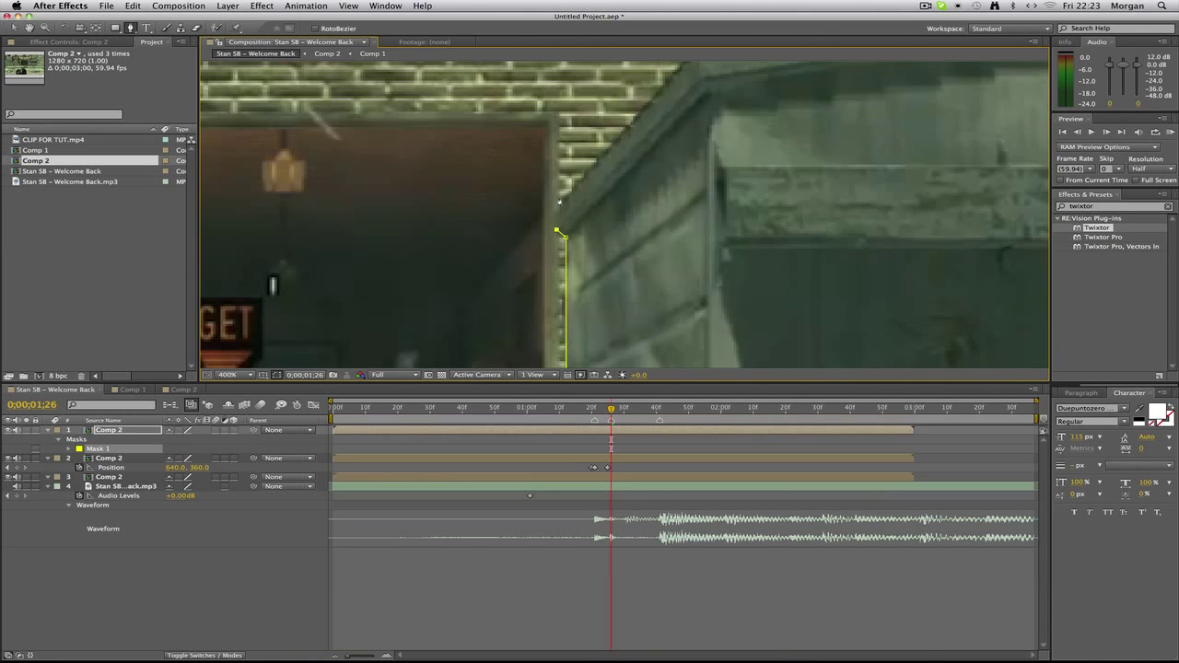
# Continue the mask up the dumpster's sloped side, along its top edge and around its upper right corner
pyautogui.moveTo(635, 161); pyautogui.dragTo(547, 260)
pyautogui.click(636, 121)
pyautogui.moveTo(664, 123); pyautogui.dragTo(459, 293)
pyautogui.click(922, 213)
pyautogui.click(943, 218)
pyautogui.click(971, 217)
pyautogui.click(982, 226)
pyautogui.click(983, 272)
pyautogui.click(972, 281)
# Finish the dumpster mask around its front ledge and down its right side, closing it at the lower right corner
pyautogui.moveTo(987, 361); pyautogui.dragTo(901, 110)
pyautogui.click(870, 155)
pyautogui.click(898, 155)
pyautogui.click(902, 231)
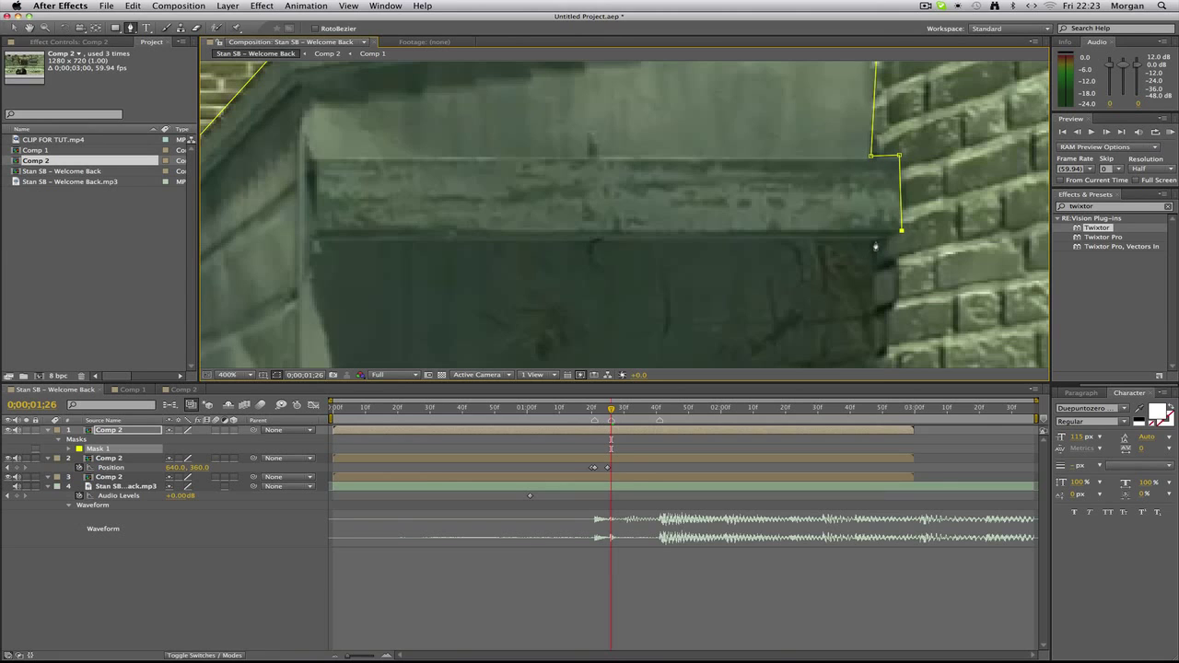
pyautogui.click(873, 243)
pyautogui.moveTo(895, 306); pyautogui.dragTo(862, 121)
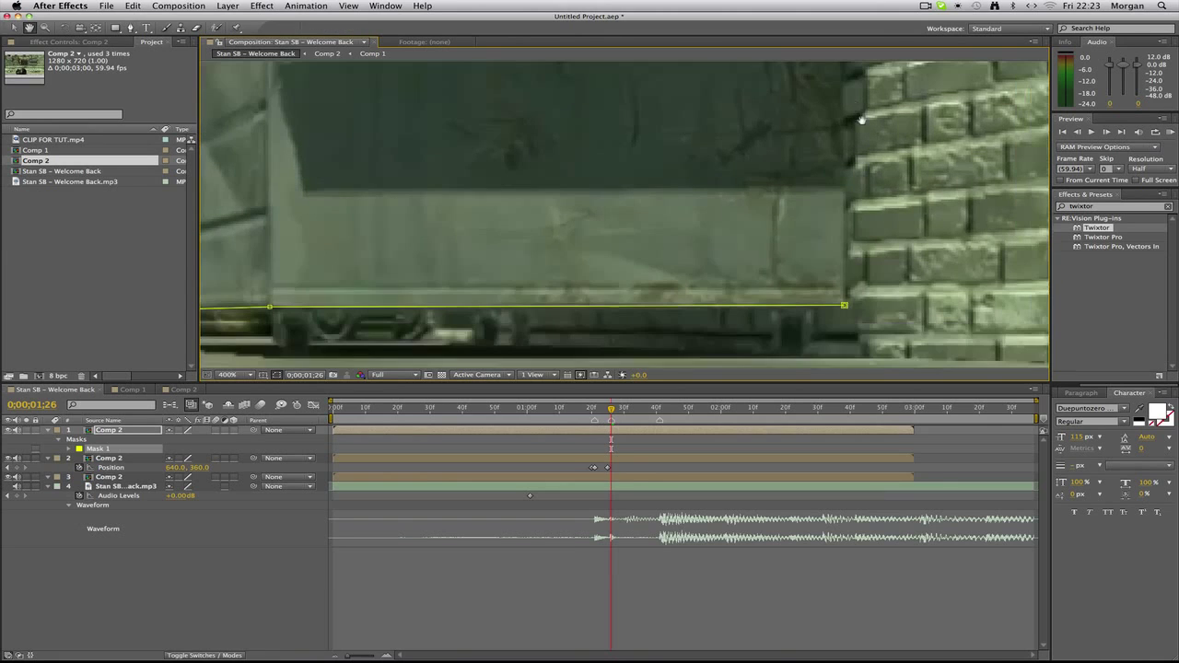
pyautogui.click(843, 305)
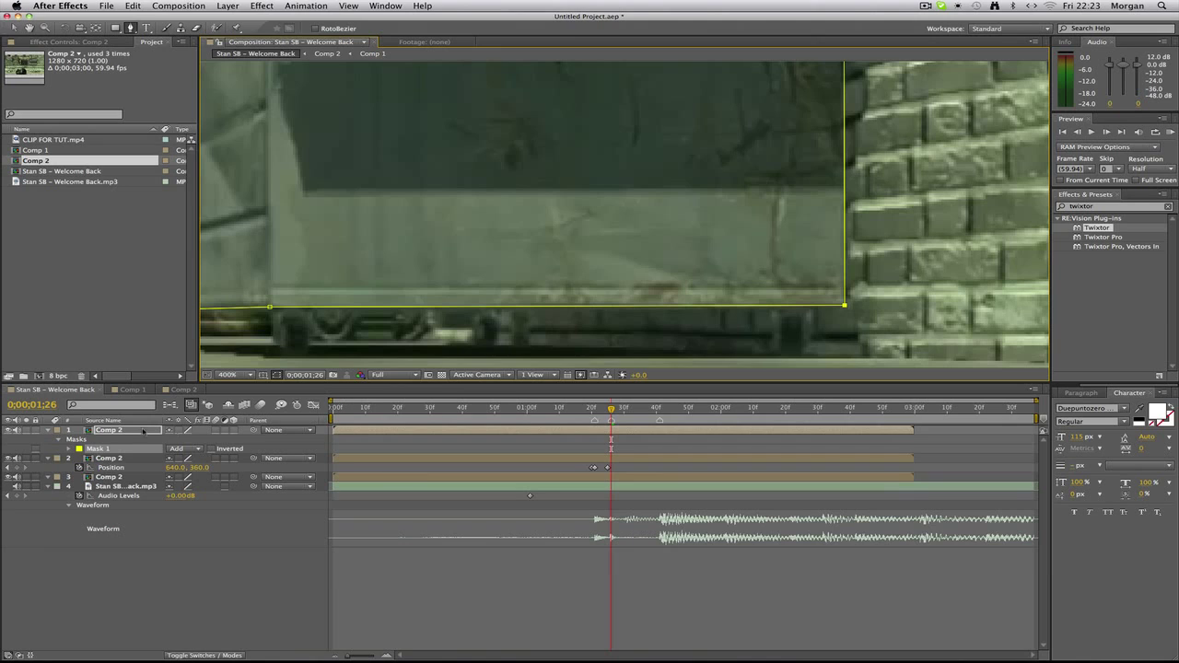
# Isolate the masked dumpster layer and fit the whole composition in view to check the cutout
pyautogui.click(25, 431)
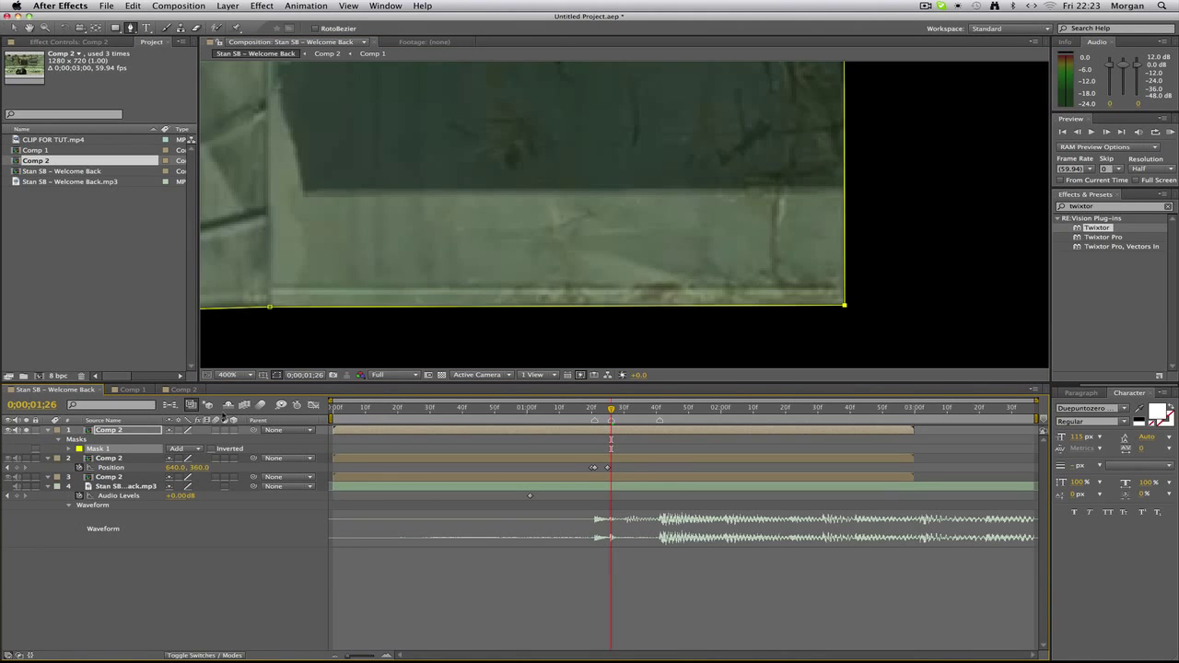
pyautogui.click(245, 376)
pyautogui.click(249, 406)
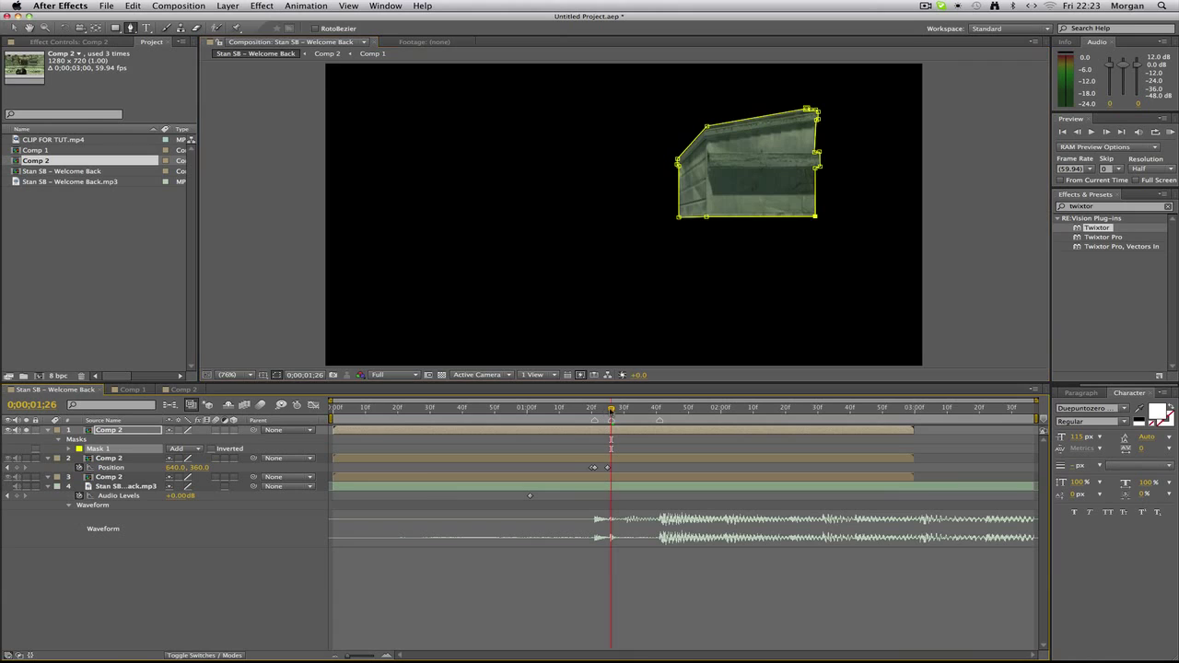
# Show all layers again and replace the dumpster layer's copied Scale and Position keyframes with new starting keyframes at 0;00;01;25
pyautogui.click(607, 411)
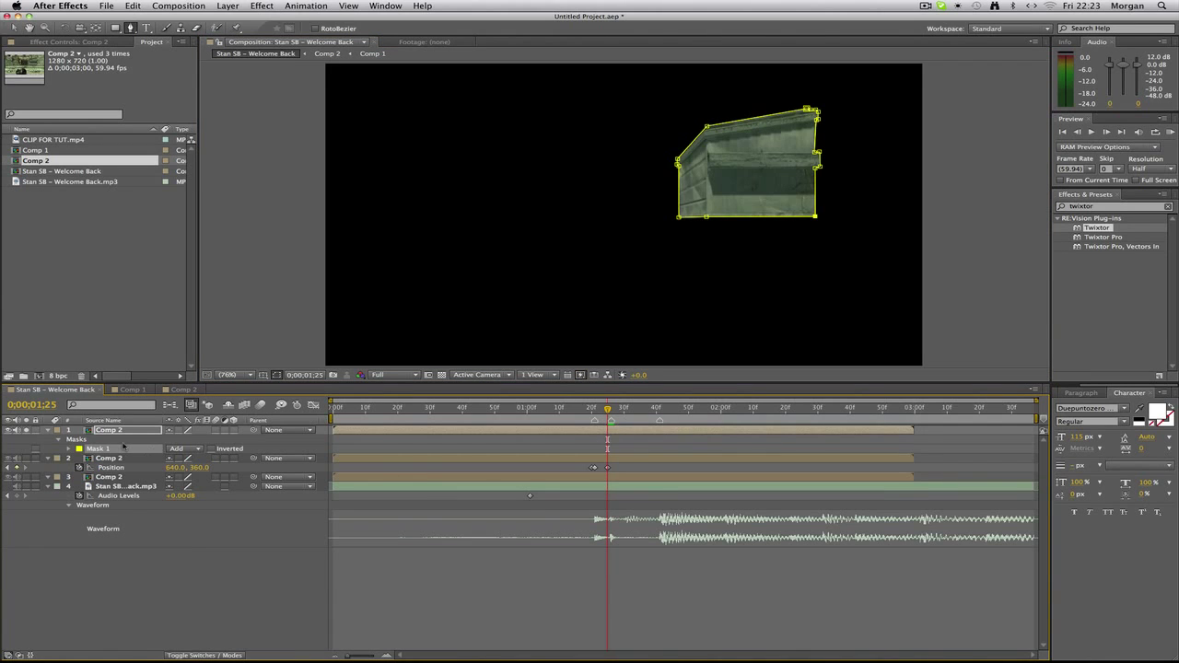
pyautogui.press('s')
pyautogui.click(26, 430)
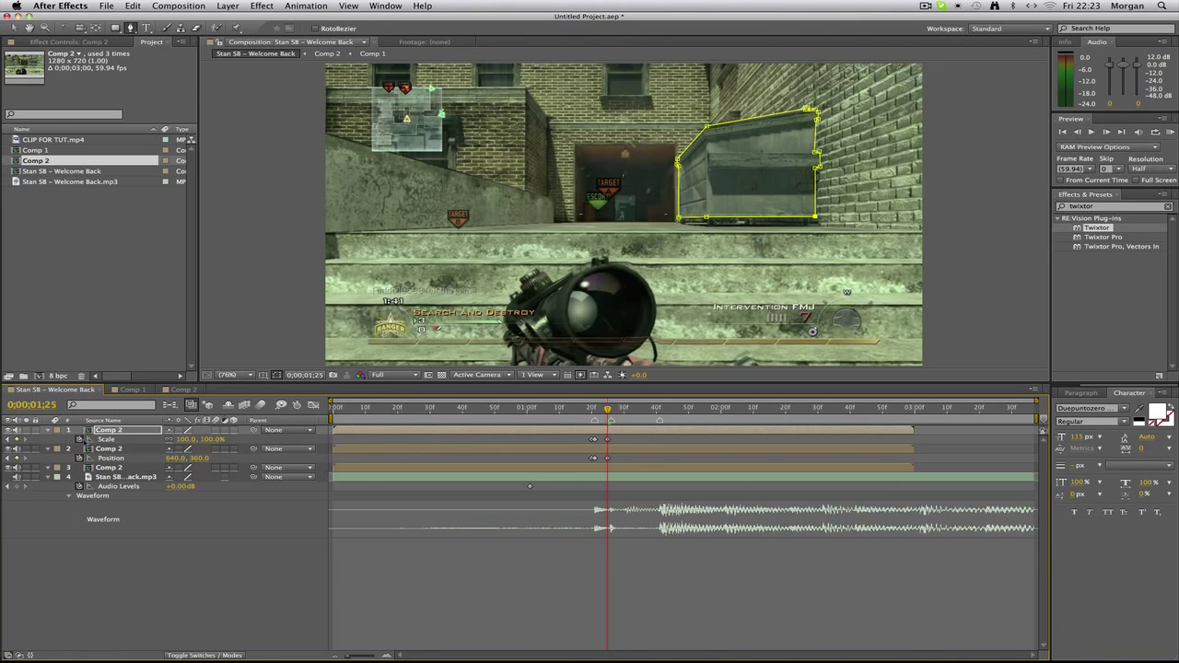
pyautogui.moveTo(631, 436); pyautogui.dragTo(576, 449)
pyautogui.press('p')
pyautogui.press('Delete')
pyautogui.click(556, 450)
pyautogui.click(585, 429)
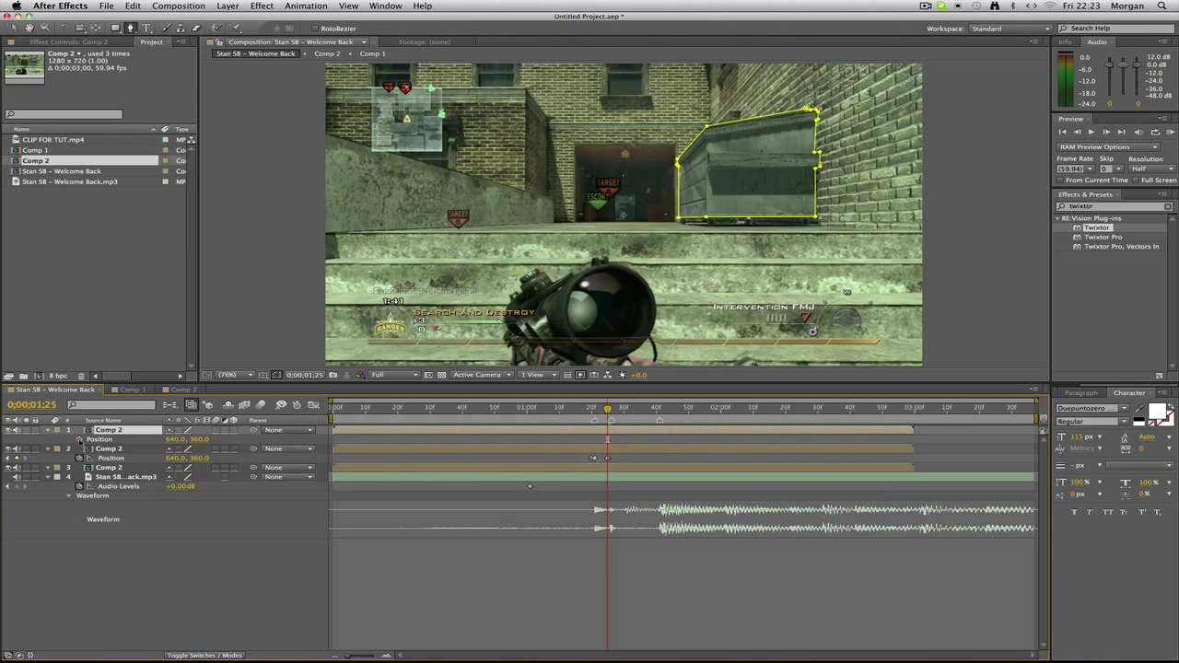
pyautogui.press('s')
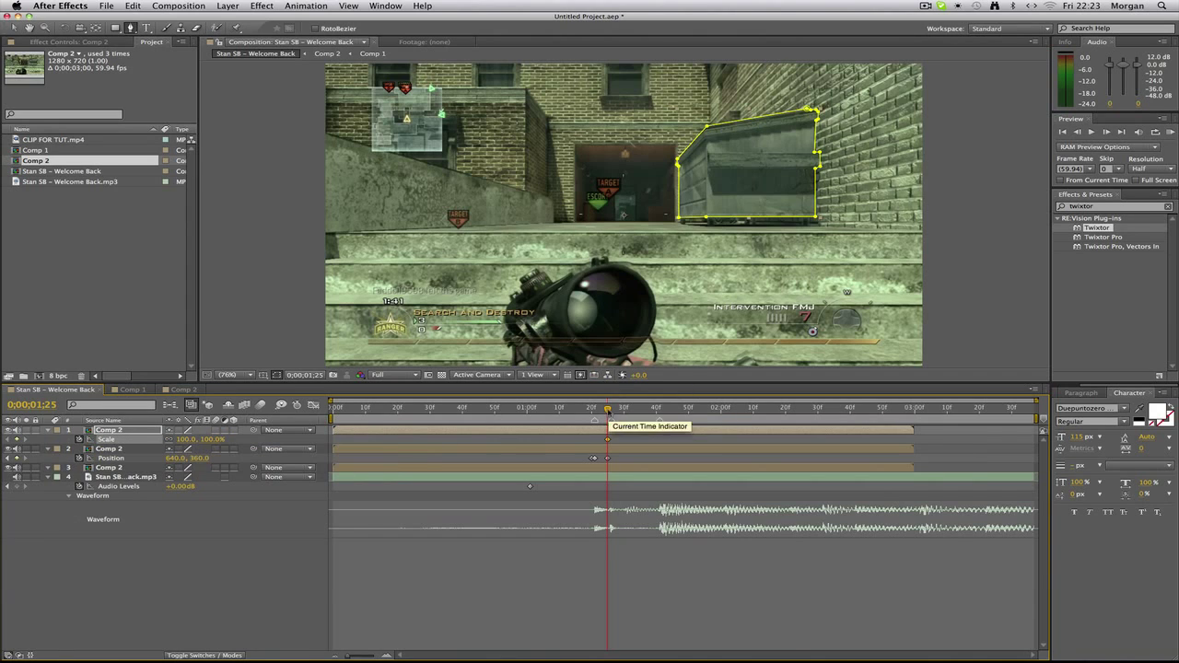
# At the second beat marker, 0;00;01;26, set the dumpster layer's Scale to 110%
pyautogui.click(611, 412)
pyautogui.moveTo(610, 412); pyautogui.dragTo(611, 411)
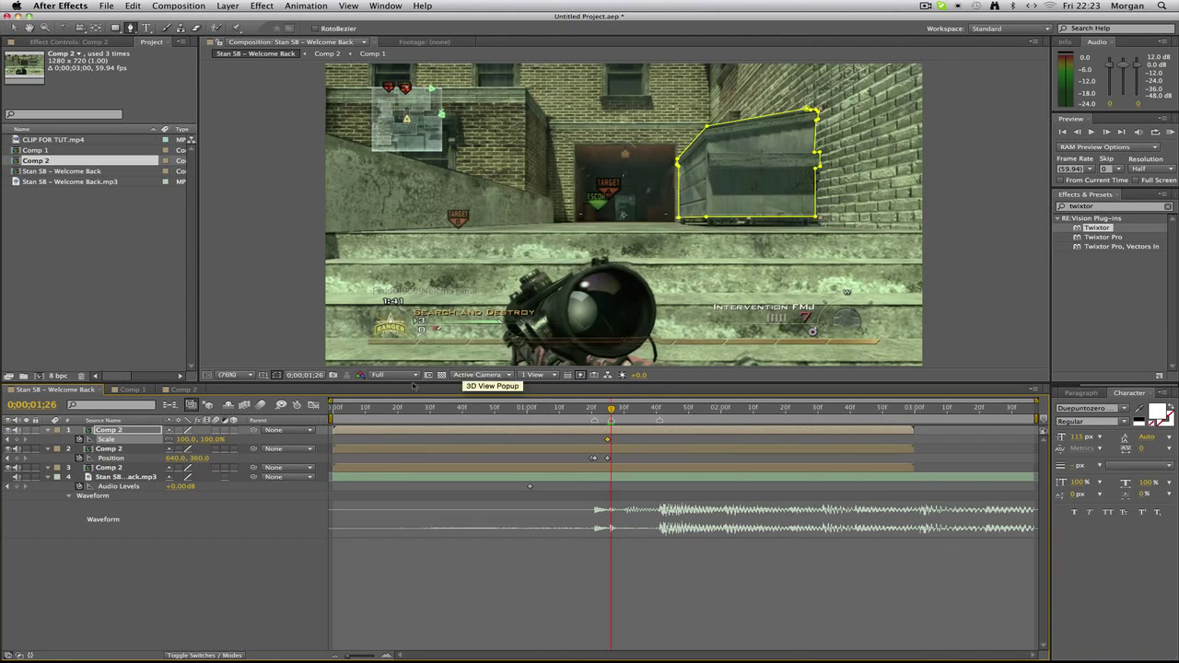
pyautogui.click(187, 440)
pyautogui.write('110')
pyautogui.press('Return')
# Reveal the dumpster layer's Position and shift the enlarged dumpster slightly left and up, to about 628, 357
pyautogui.press('s')
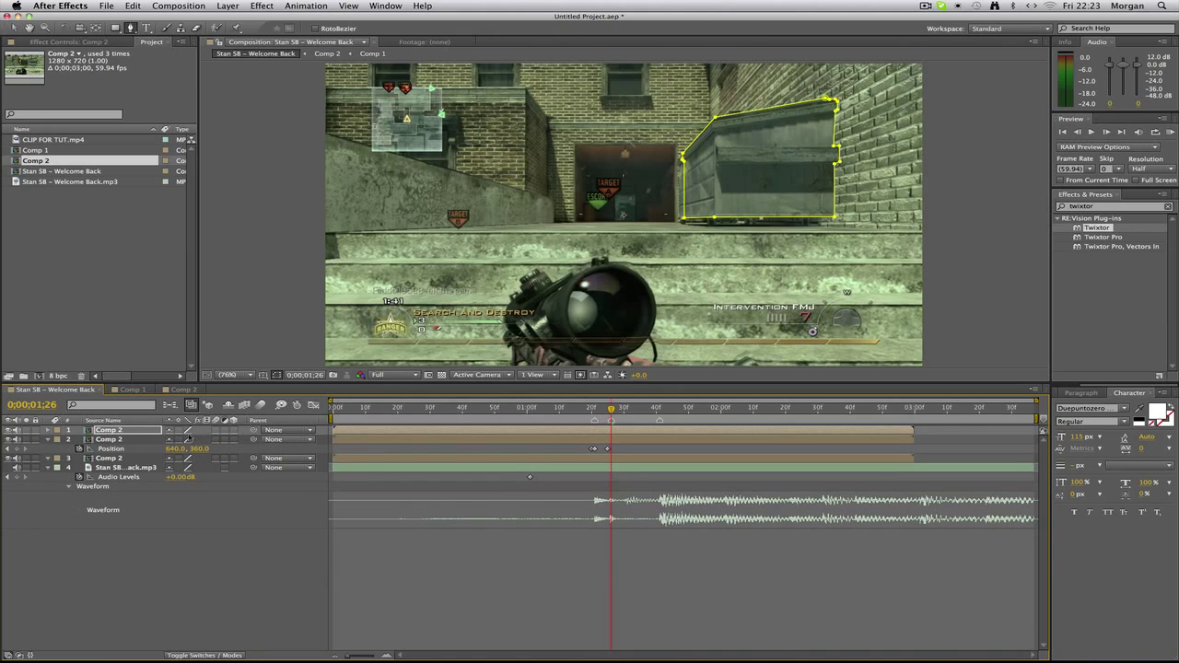
pyautogui.press('p')
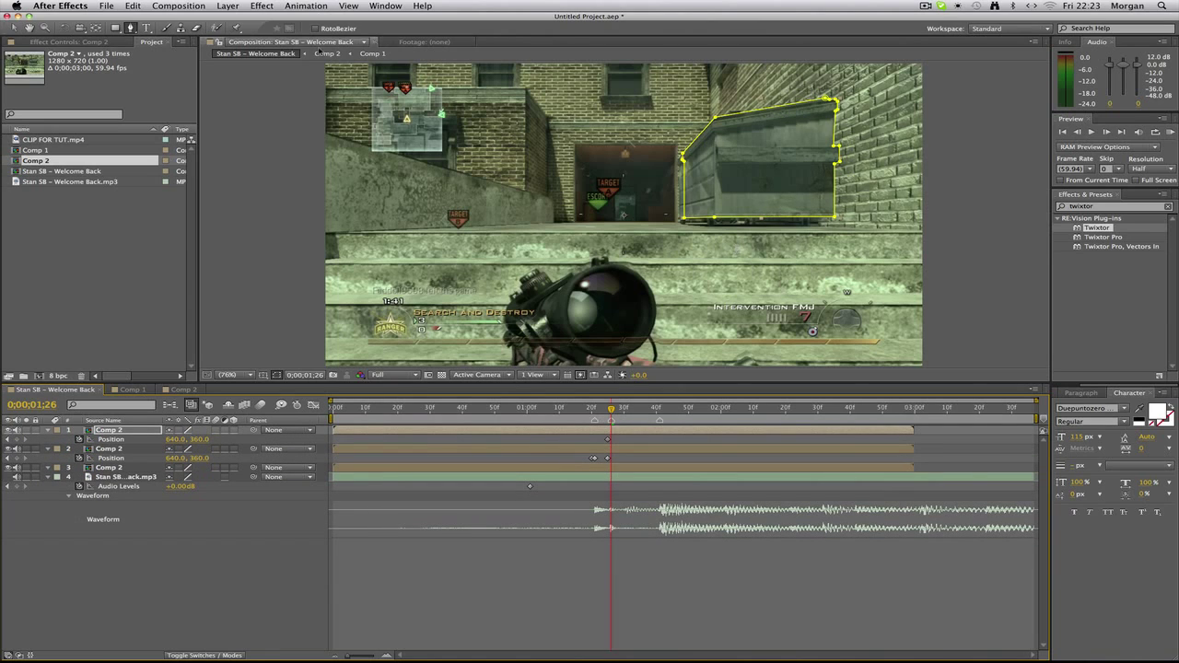
pyautogui.click(13, 28)
pyautogui.click(274, 375)
pyautogui.moveTo(745, 186); pyautogui.dragTo(742, 184)
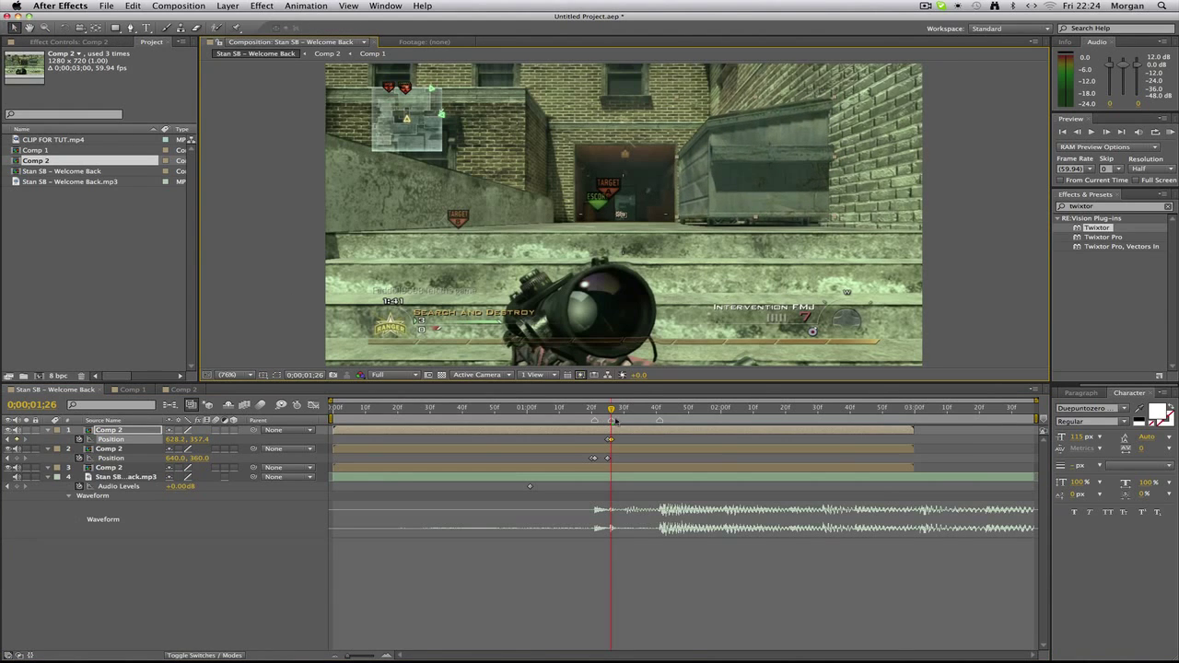
# At 0;00;01;30, paste the dumpster layer's original Position of 640, 360 and return its Scale to 100%
pyautogui.moveTo(612, 412); pyautogui.dragTo(623, 412)
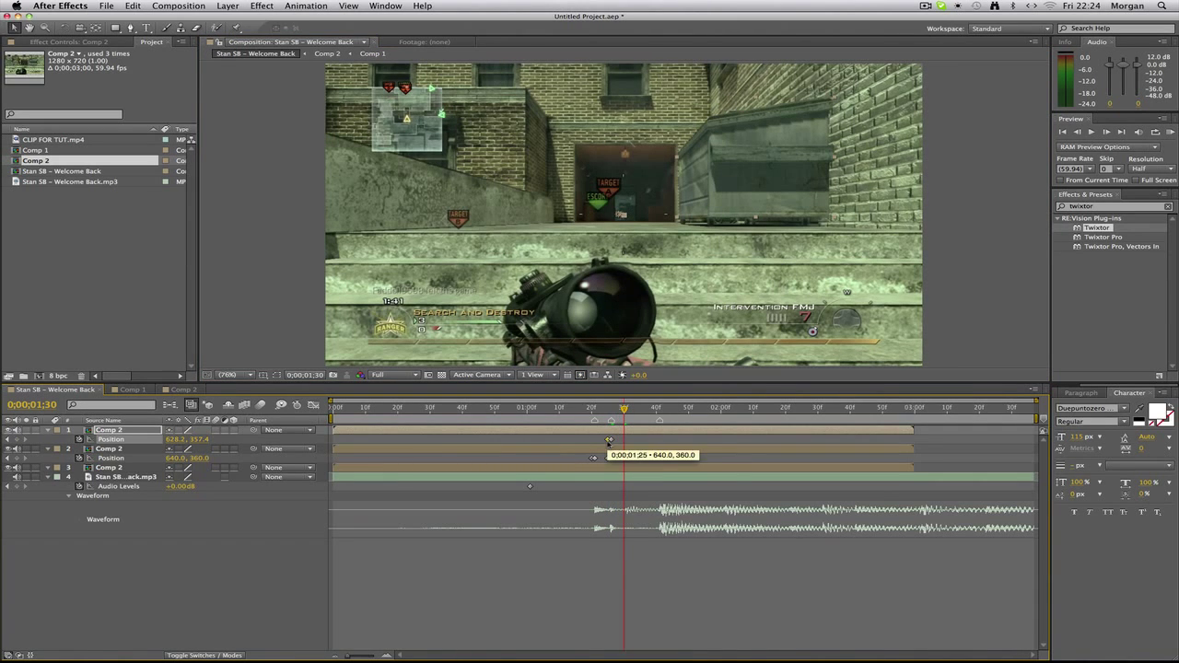
pyautogui.click(608, 442)
pyautogui.press('super+c')
pyautogui.press('super+v')
pyautogui.press('s')
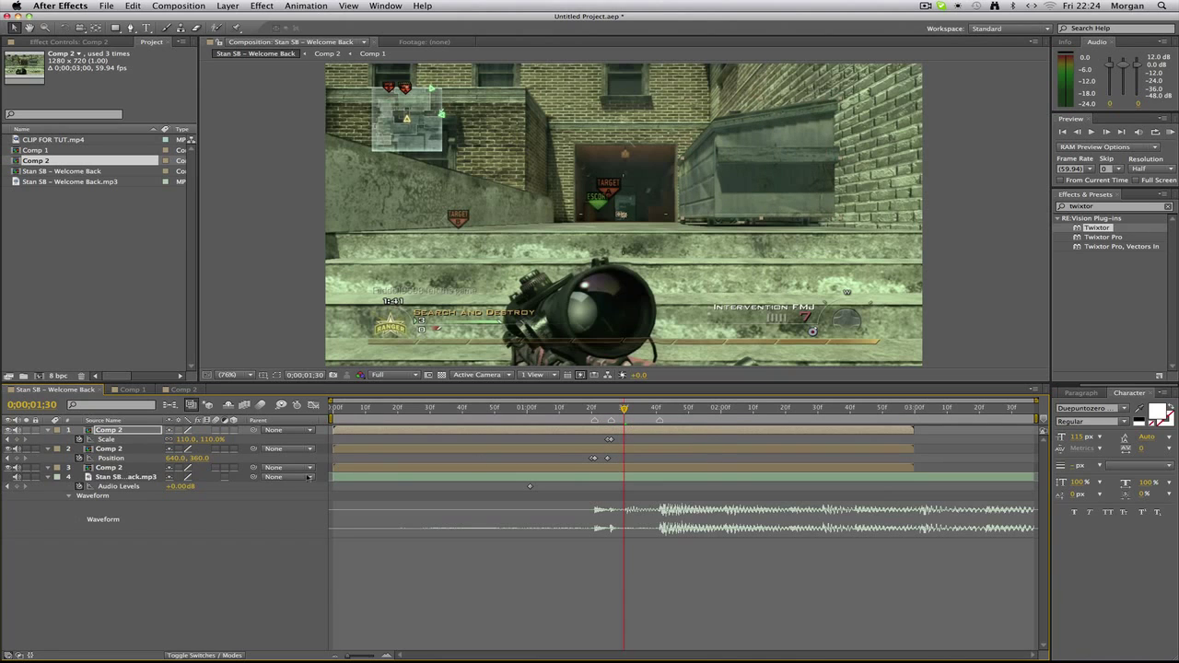
pyautogui.click(186, 440)
pyautogui.write('100.0, 100')
pyautogui.press('Return')
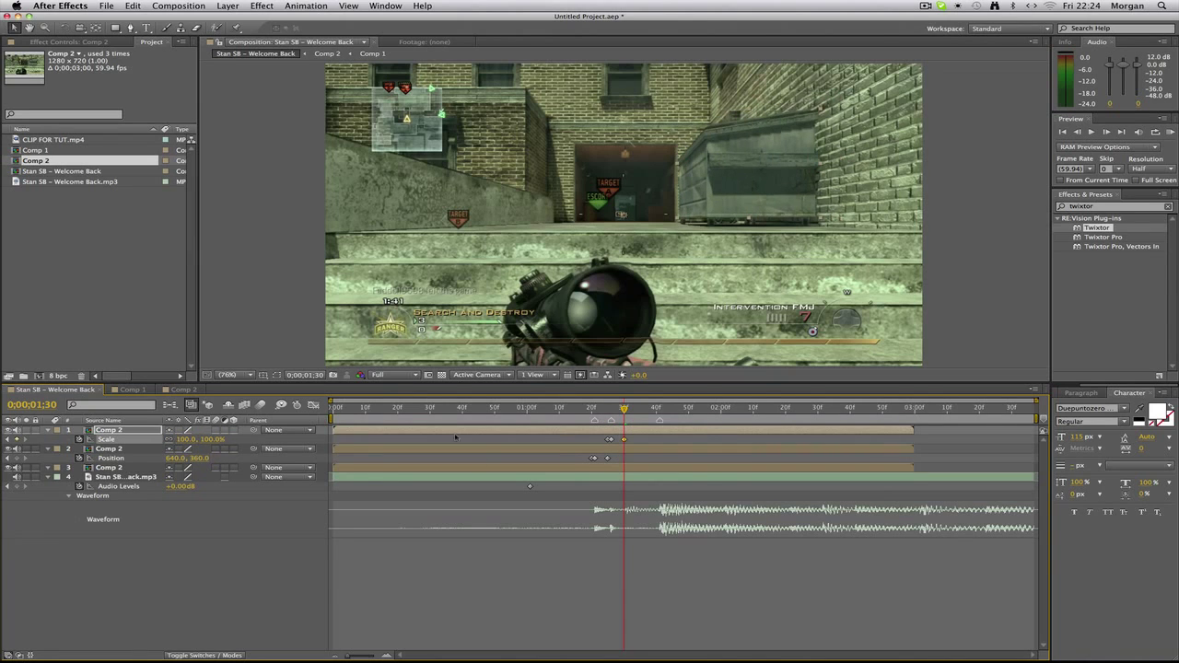
# Scrub through the wall and dumpster movements and RAM preview them against the music
pyautogui.click(597, 408)
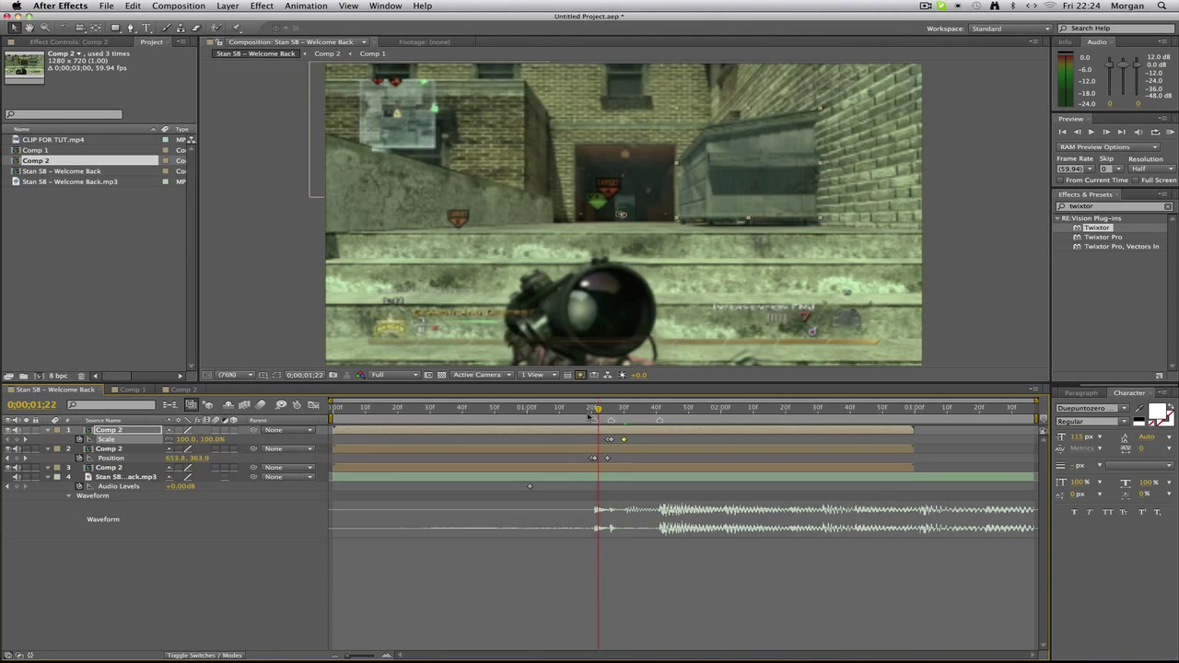
pyautogui.moveTo(600, 417); pyautogui.dragTo(632, 422)
pyautogui.click(1171, 132)
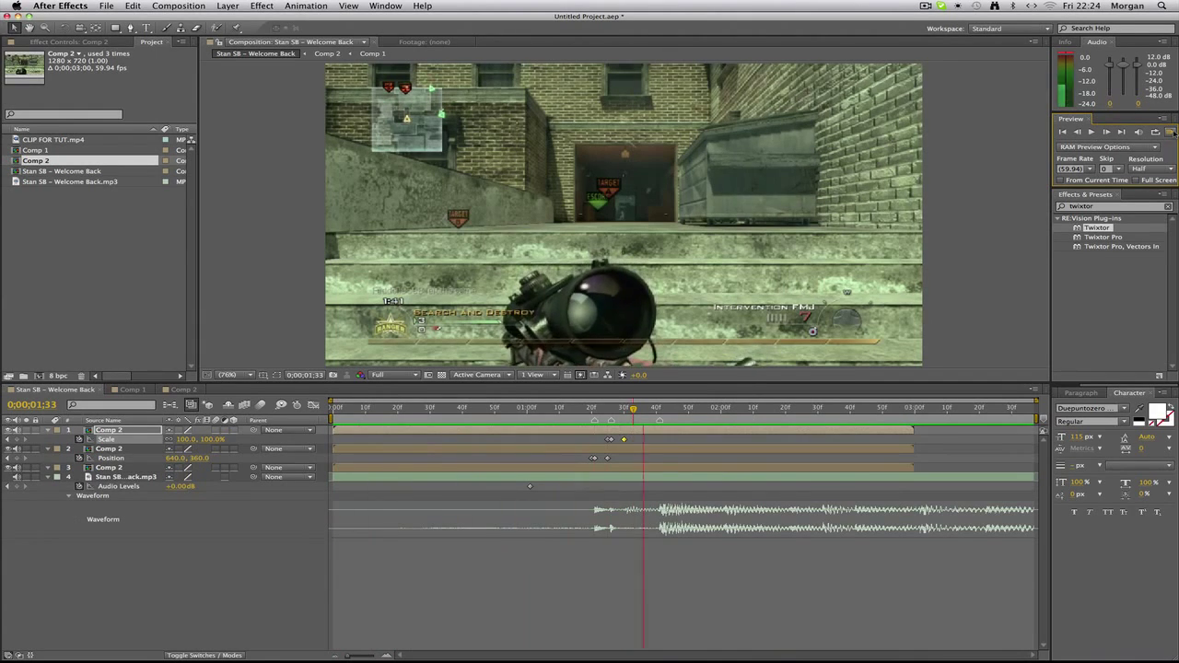
pyautogui.click(611, 409)
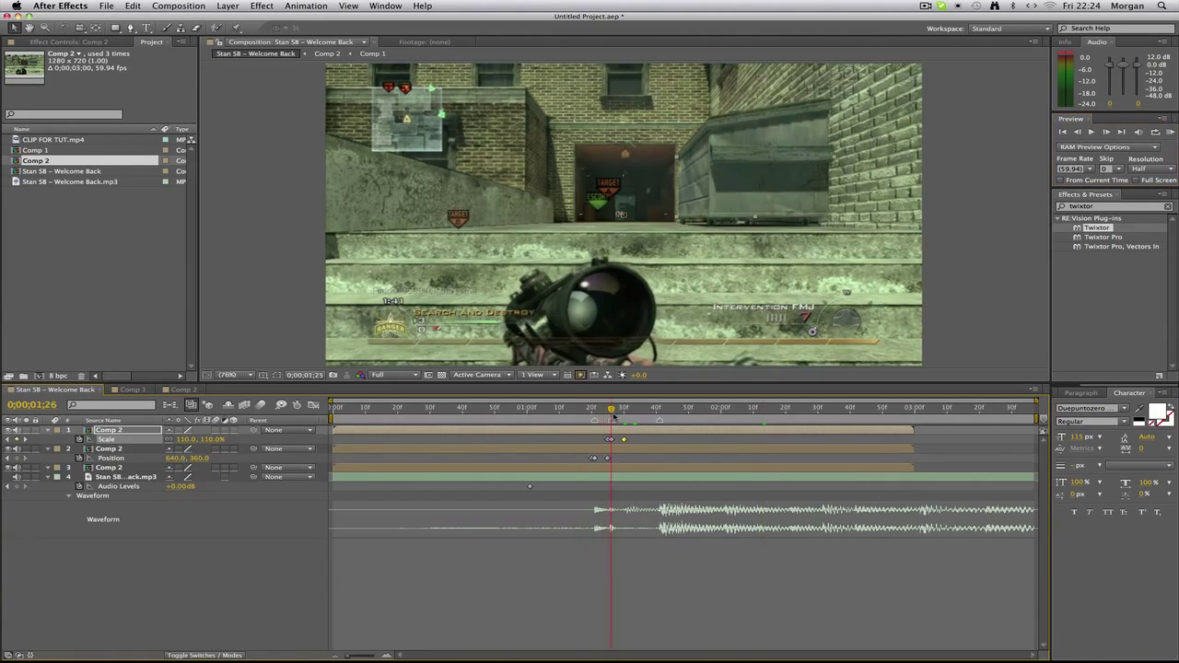
# Move the wall layer's ending Position and Scale keyframes to 0;00;01;31 and RAM preview the timing
pyautogui.moveTo(616, 417)
pyautogui.mouseDown()
pyautogui.moveTo(595, 427)
pyautogui.moveTo(603, 442)
pyautogui.moveTo(613, 409)
pyautogui.moveTo(603, 409)
pyautogui.moveTo(627, 412)
pyautogui.mouseUp()
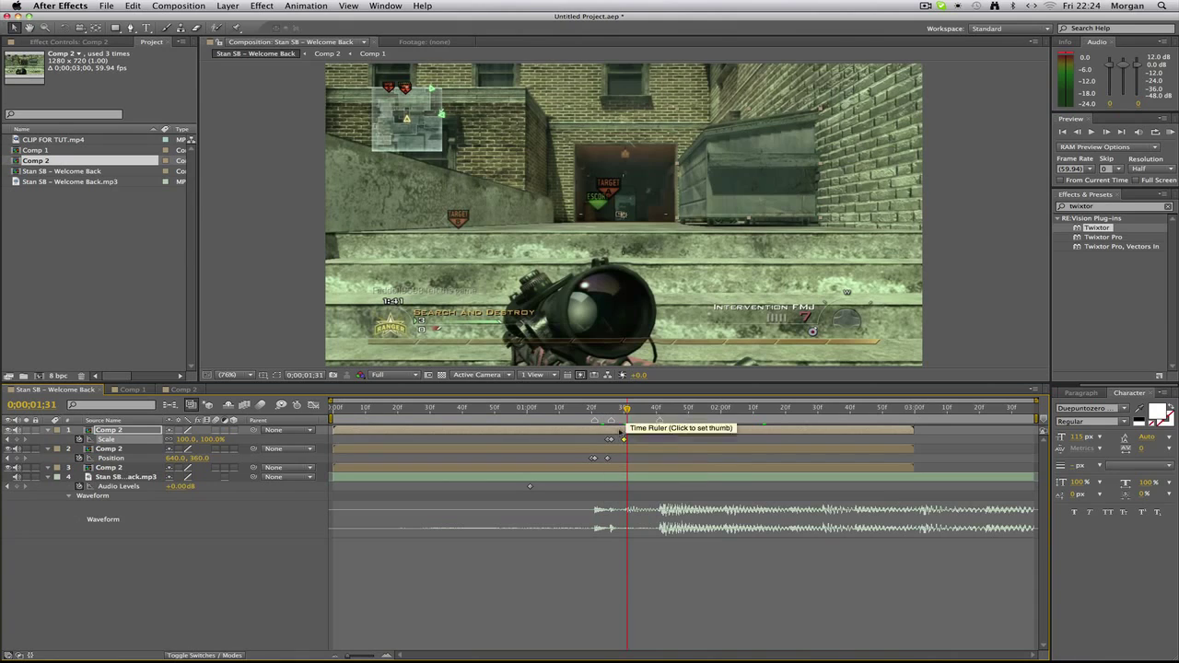
pyautogui.click(610, 458)
pyautogui.moveTo(616, 462); pyautogui.dragTo(627, 460)
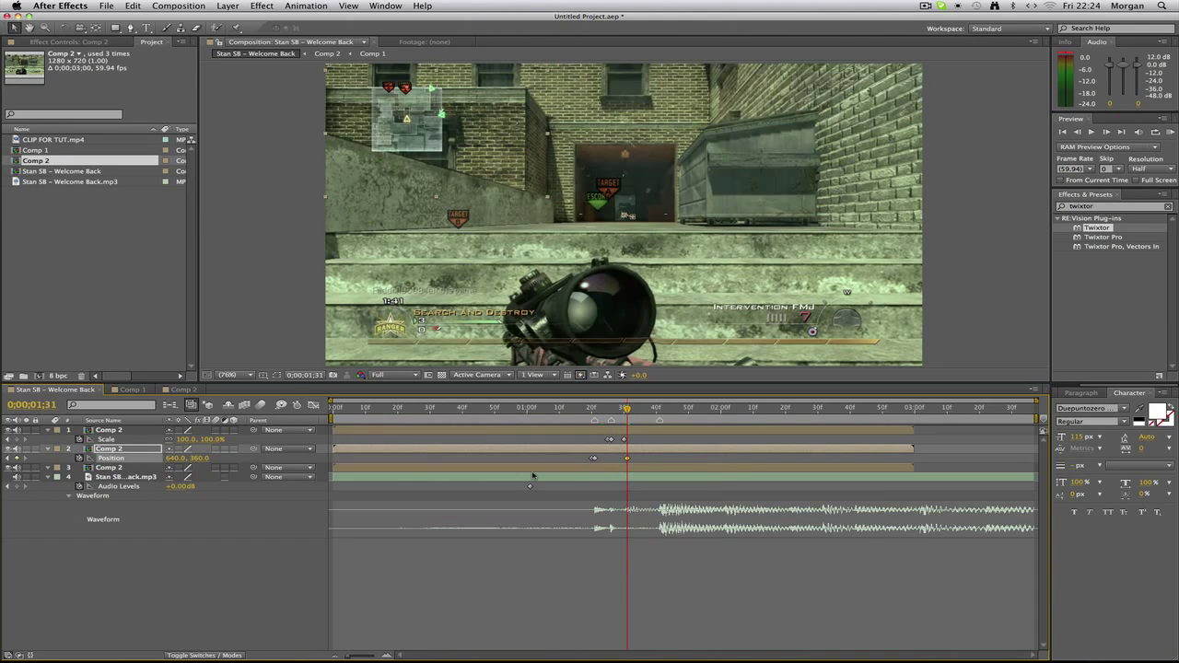
pyautogui.press('s')
pyautogui.press('p')
pyautogui.click(1170, 132)
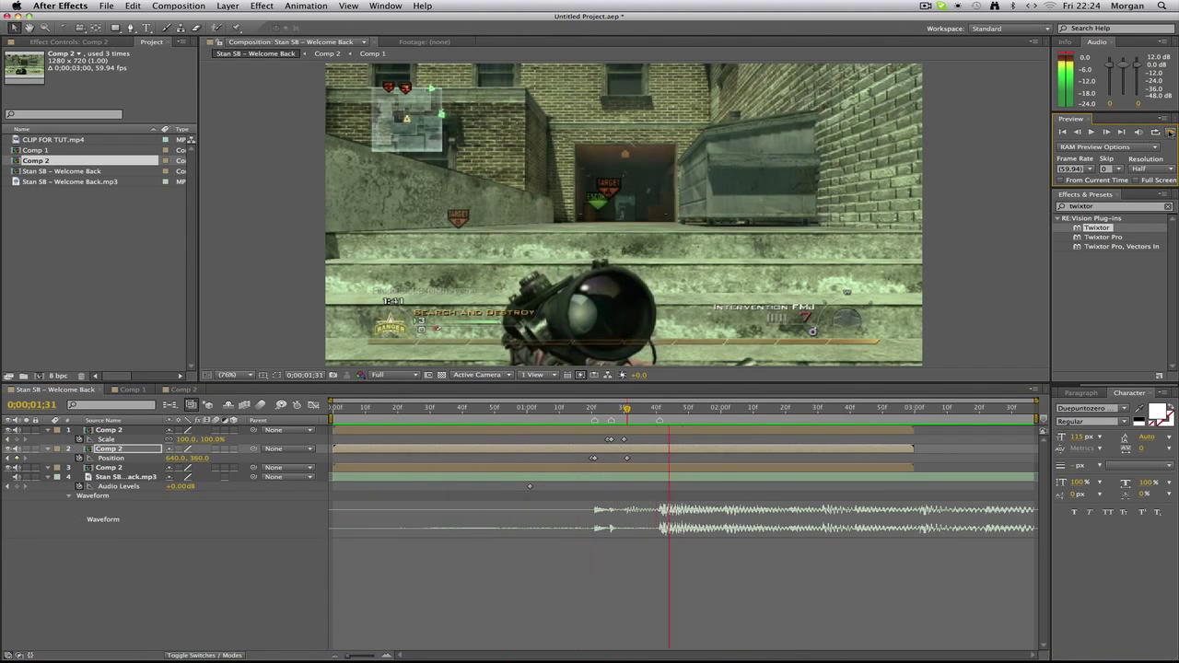
pyautogui.press('space')
# Move the wall layer's ending Position keyframe close to the third beat marker and its ending Scale keyframe to 0;00;01;42
pyautogui.click(634, 460)
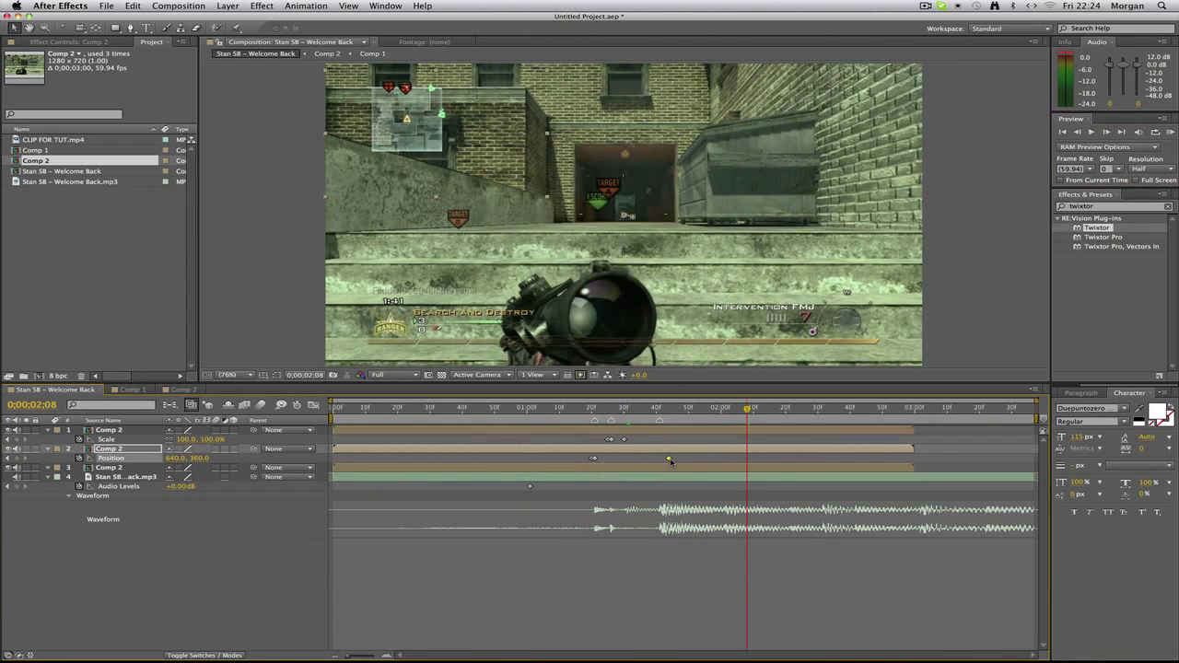
pyautogui.press('s')
pyautogui.click(664, 413)
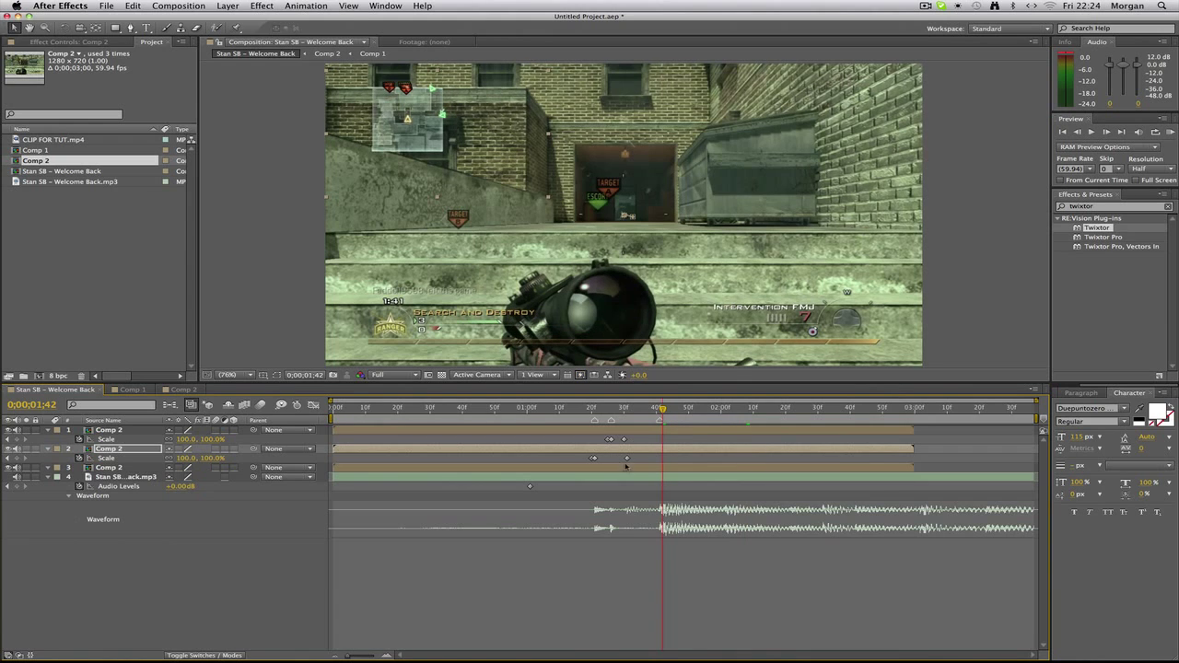
pyautogui.moveTo(627, 457); pyautogui.dragTo(661, 463)
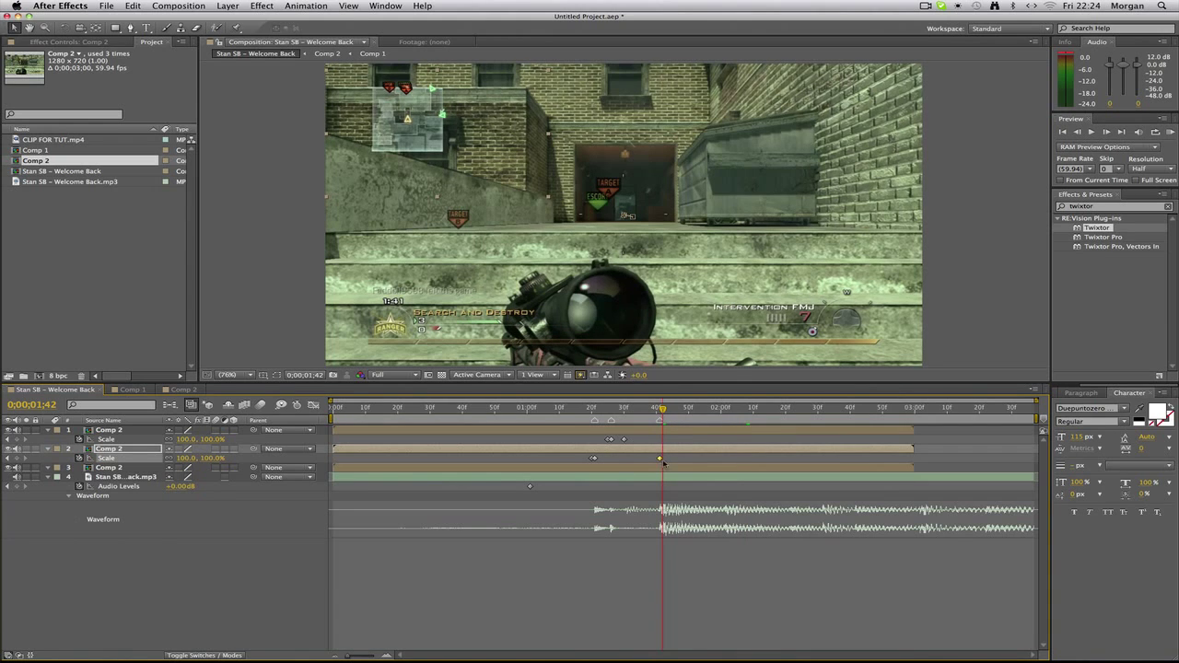
# Scrub and preview the slower wall return together with the dumpster movement across the beat markers
pyautogui.click(597, 415)
pyautogui.moveTo(599, 413); pyautogui.dragTo(672, 412)
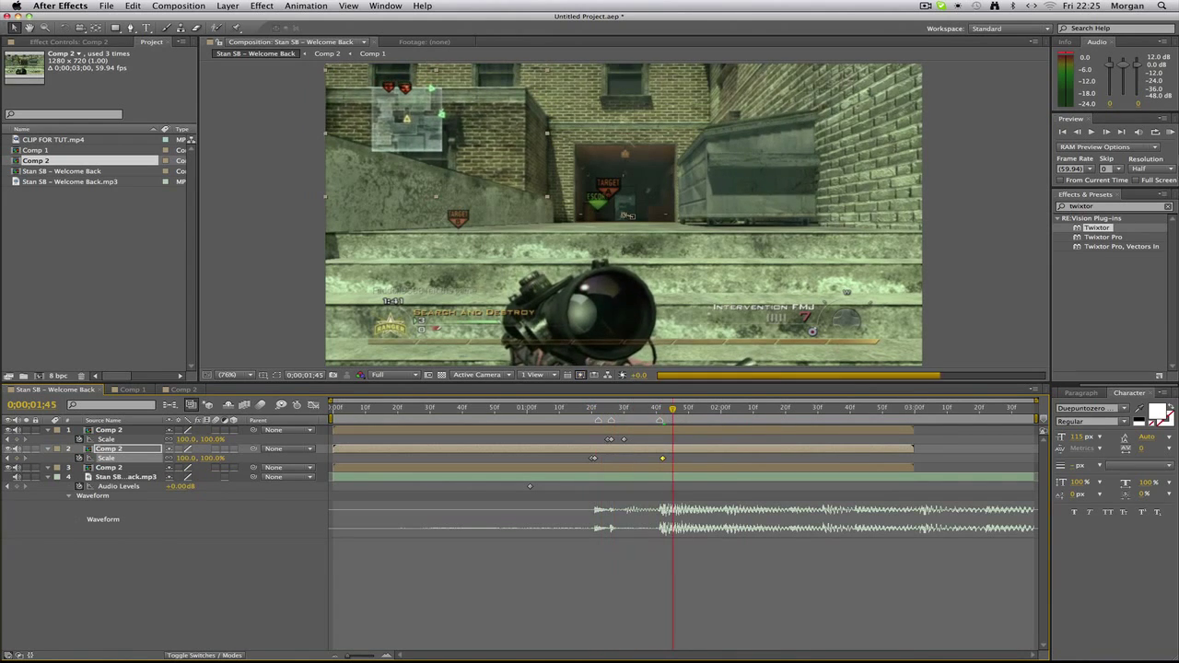
pyautogui.click(1170, 132)
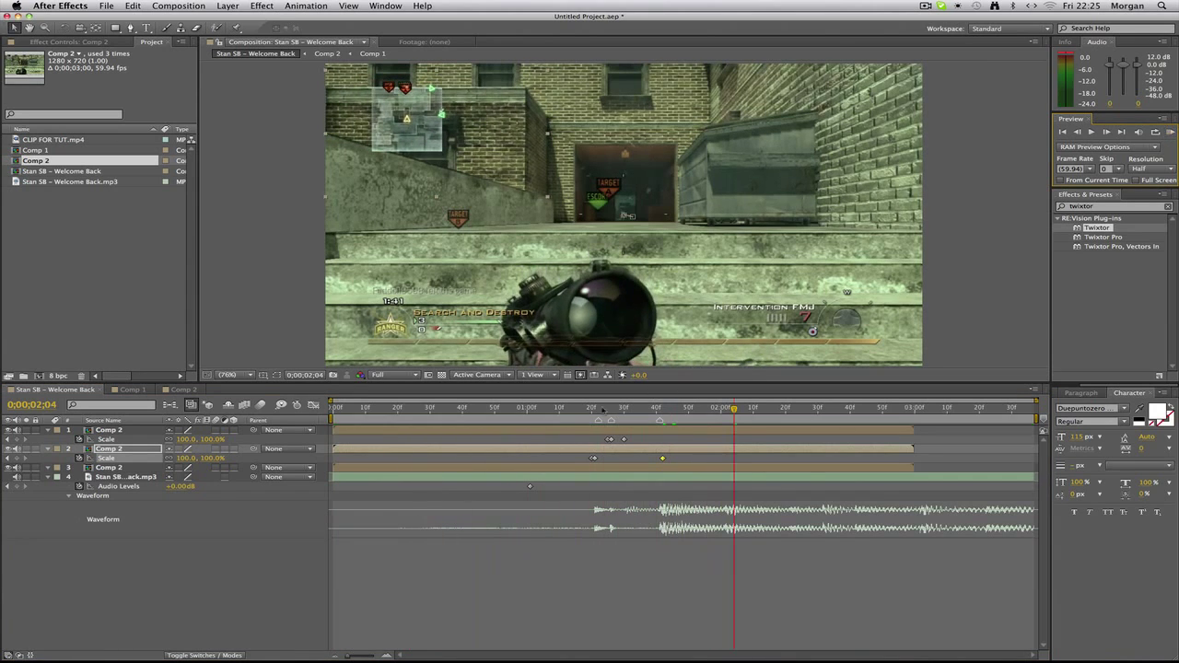
pyautogui.press('space')
pyautogui.press('space')
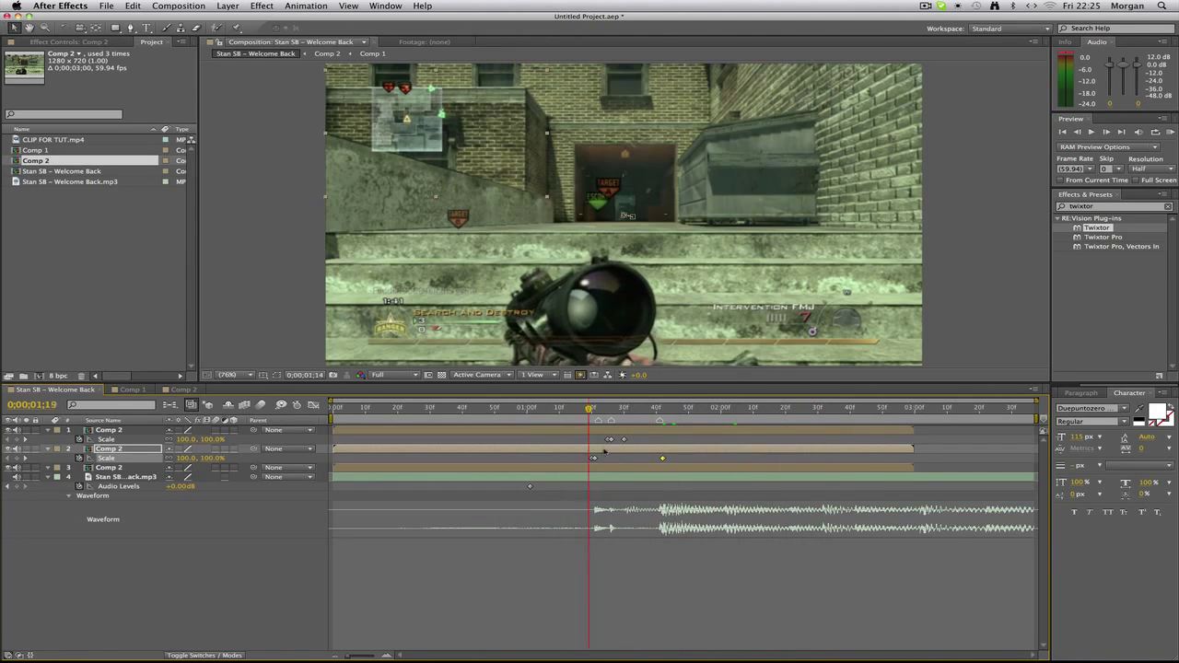
pyautogui.press('space')
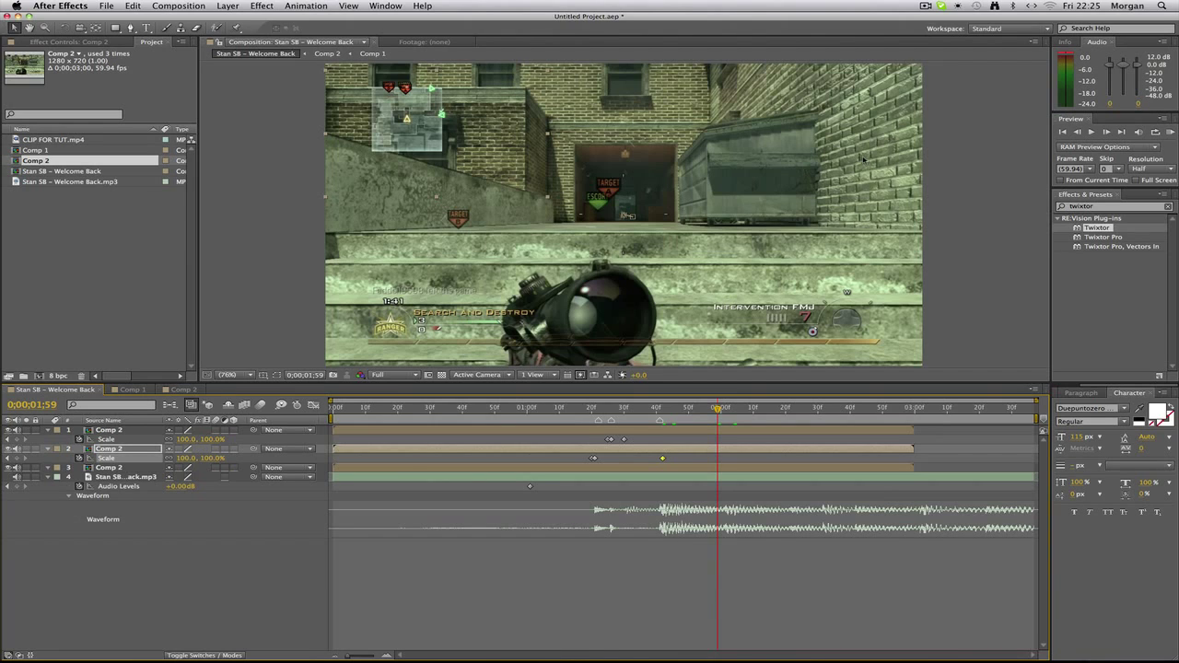
pyautogui.click(924, 5)
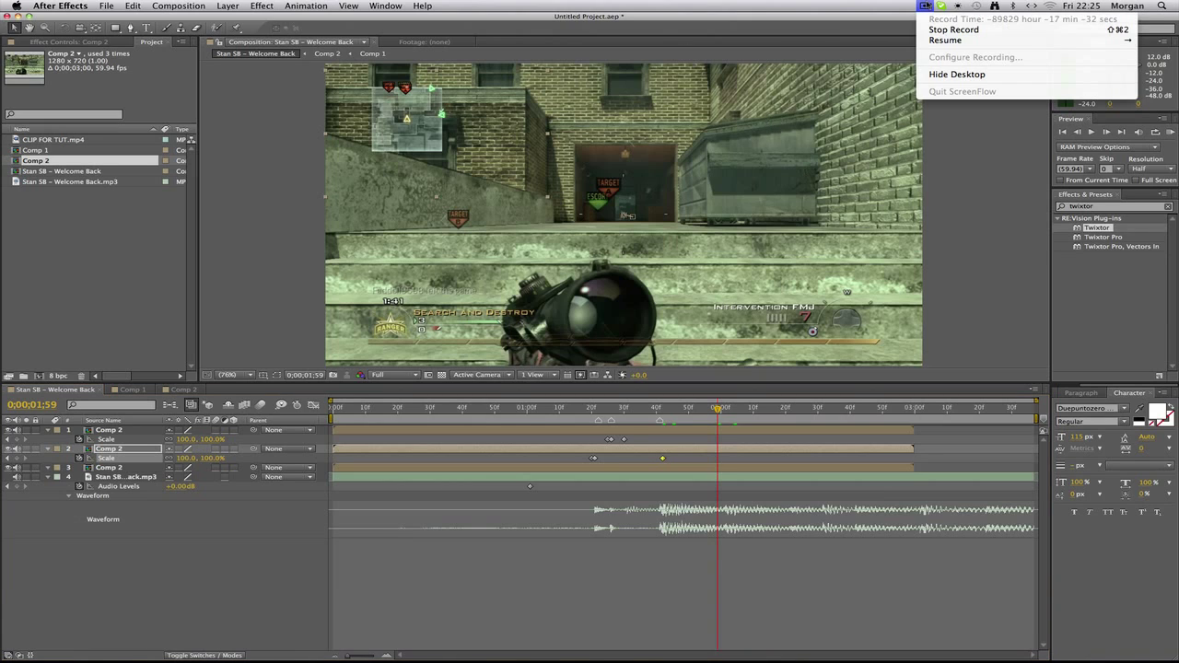
pyautogui.click(925, 6)
pyautogui.click(924, 6)
pyautogui.click(923, 5)
pyautogui.click(923, 6)
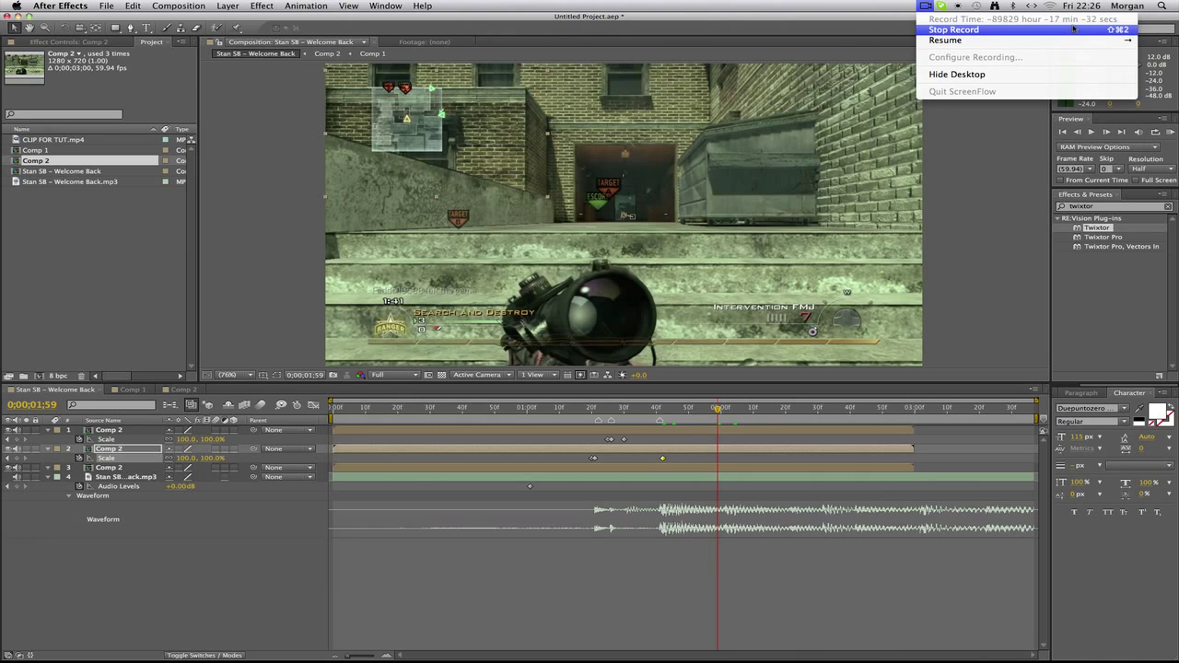
pyautogui.click(904, 41)
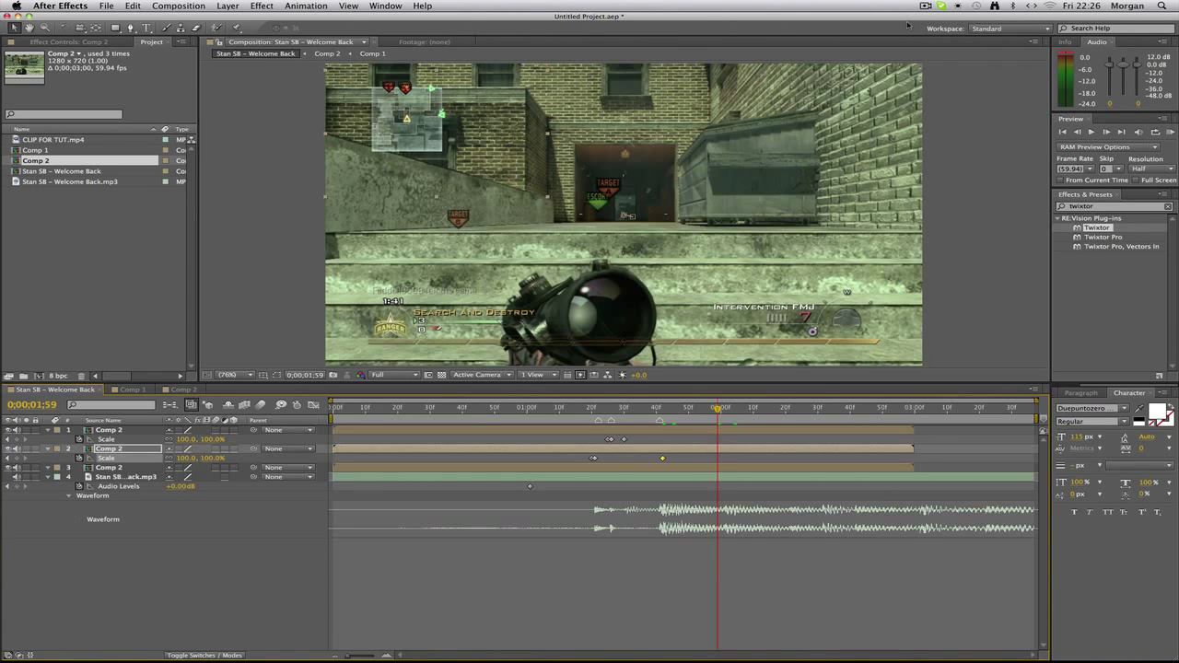
pyautogui.click(926, 6)
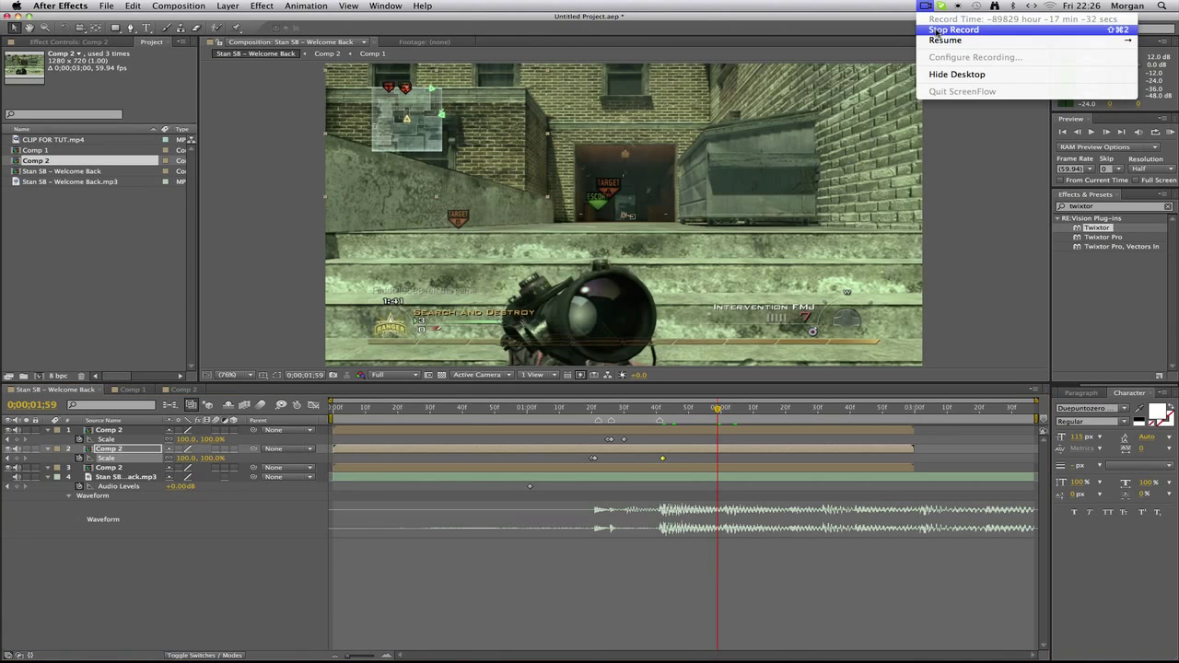